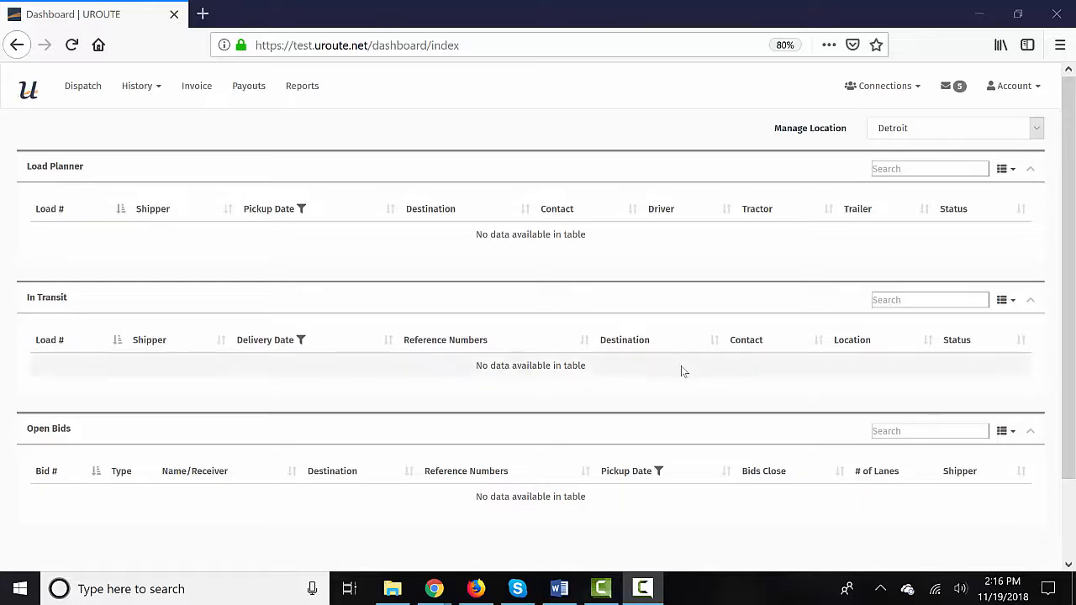
Open the invoices page and search with the sent, declined and paid statuses included alongside the preselected ones.
click(199, 88)
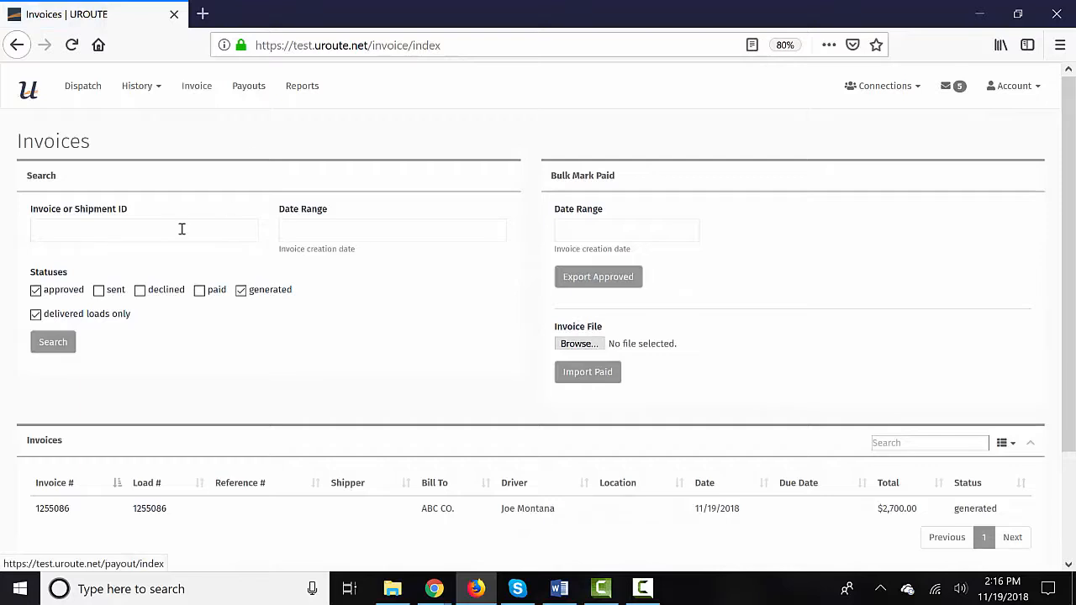
scroll(97, 222, down, 1)
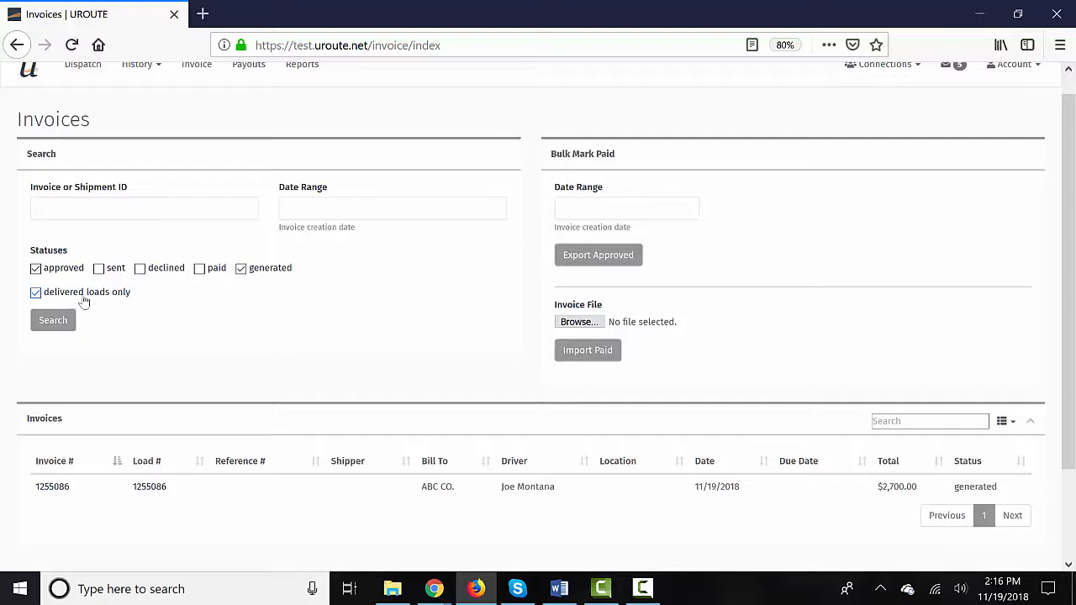
click(102, 271)
click(139, 269)
click(200, 269)
click(65, 327)
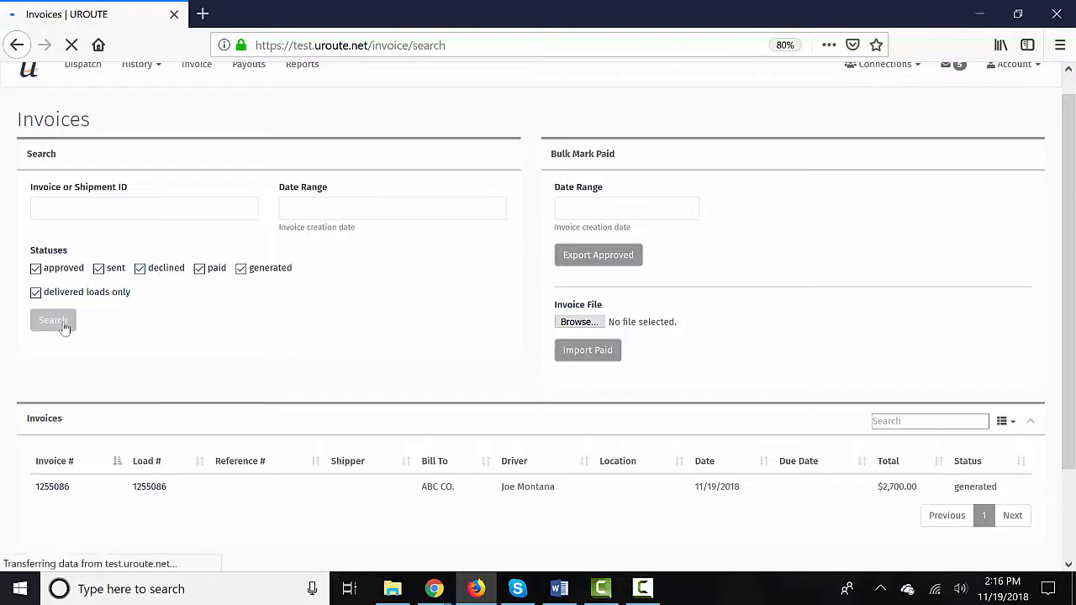
Open the ABC CO. invoice and review its driver pay, status, charges, correspondence and history.
scroll(197, 375, down, 3)
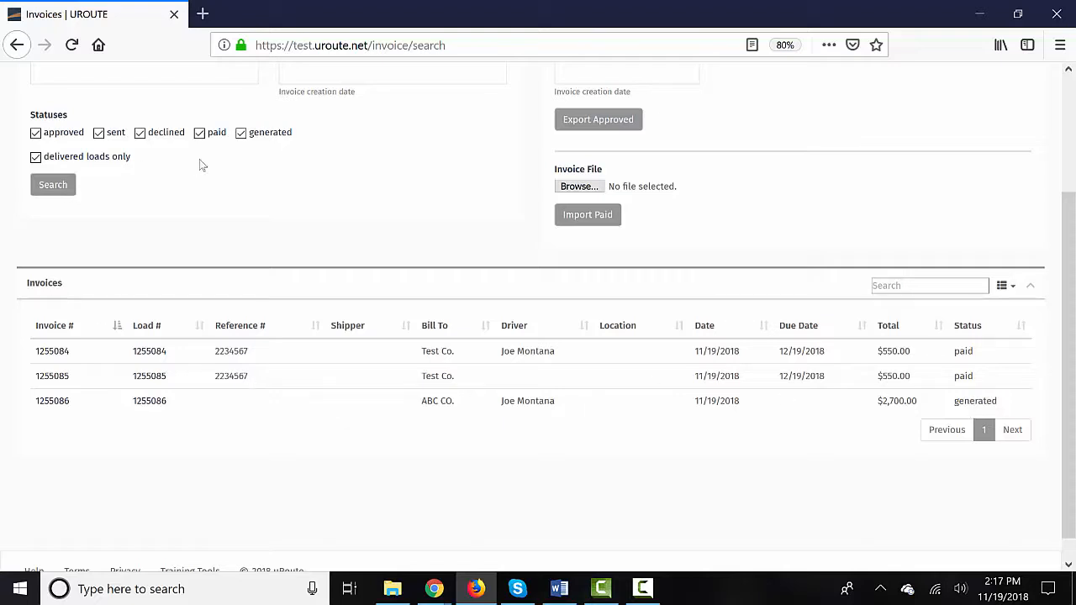
click(53, 401)
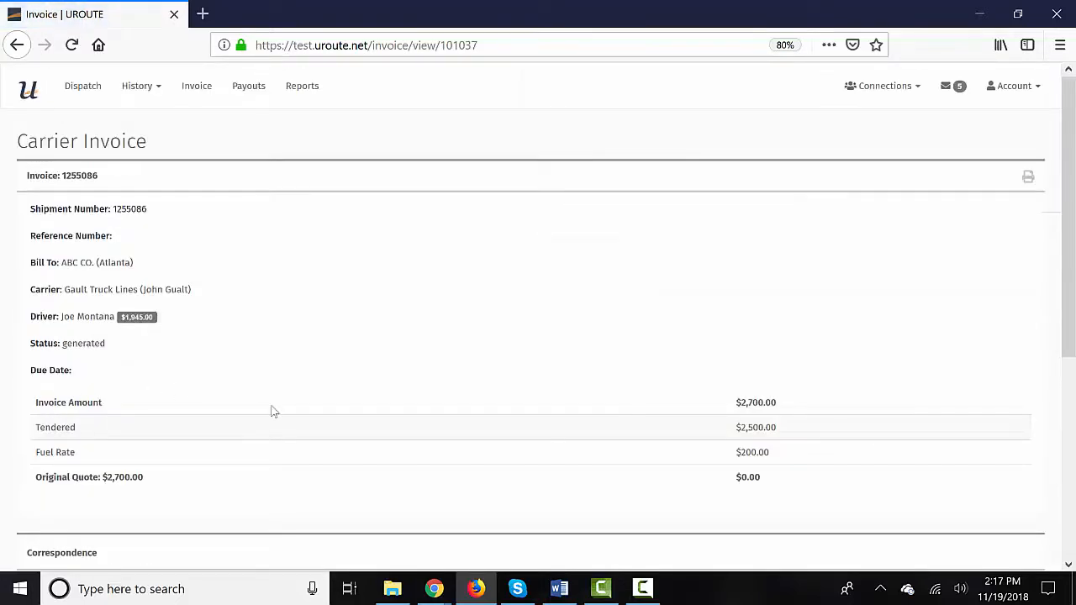
scroll(272, 411, down, 1)
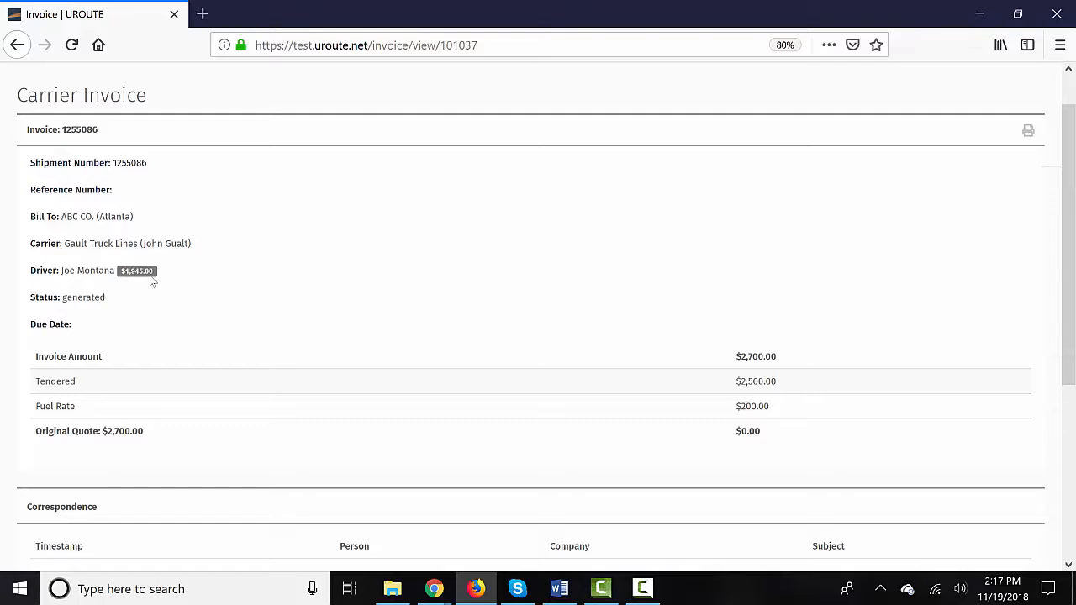
mouse_move(156, 277)
scroll(157, 280, down, 1)
scroll(157, 280, down, 1)
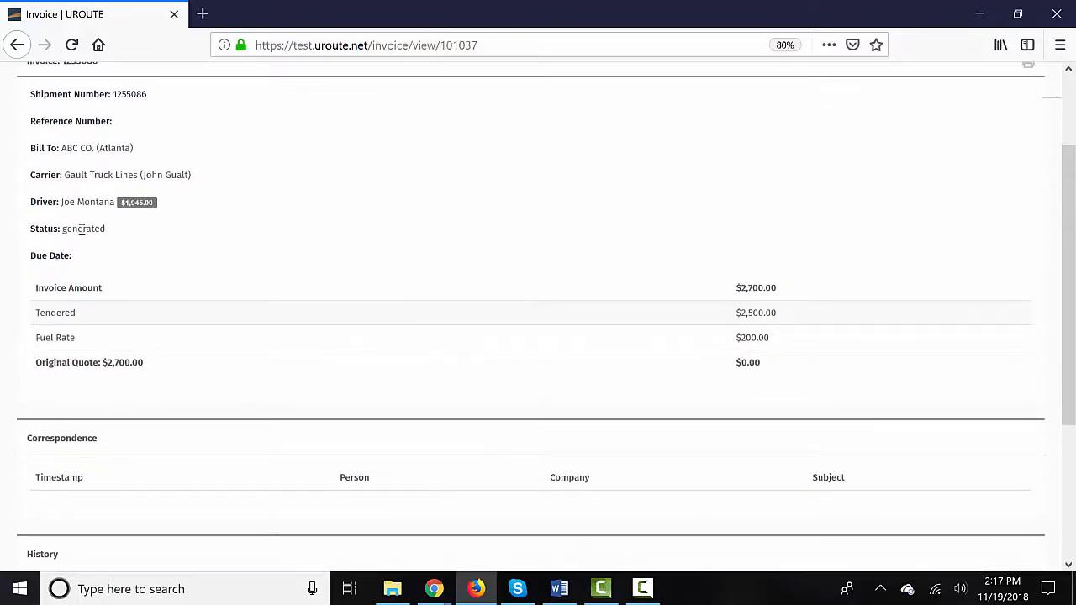
scroll(320, 364, down, 4)
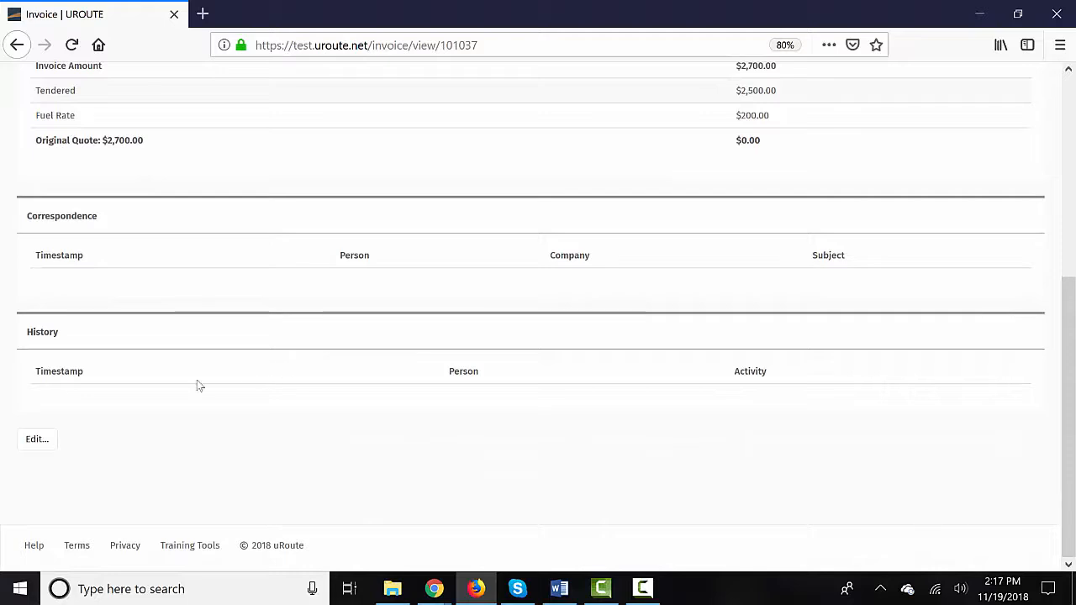
Open the ABC CO. invoice for editing and set its due date to 12/20/2018.
click(36, 452)
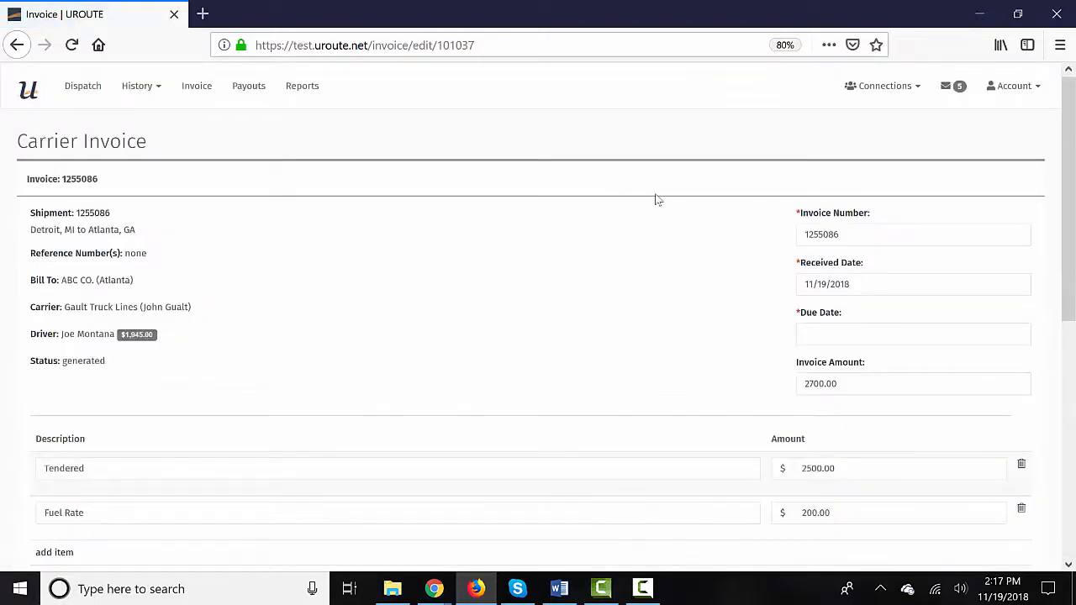
scroll(757, 290, down, 2)
click(857, 260)
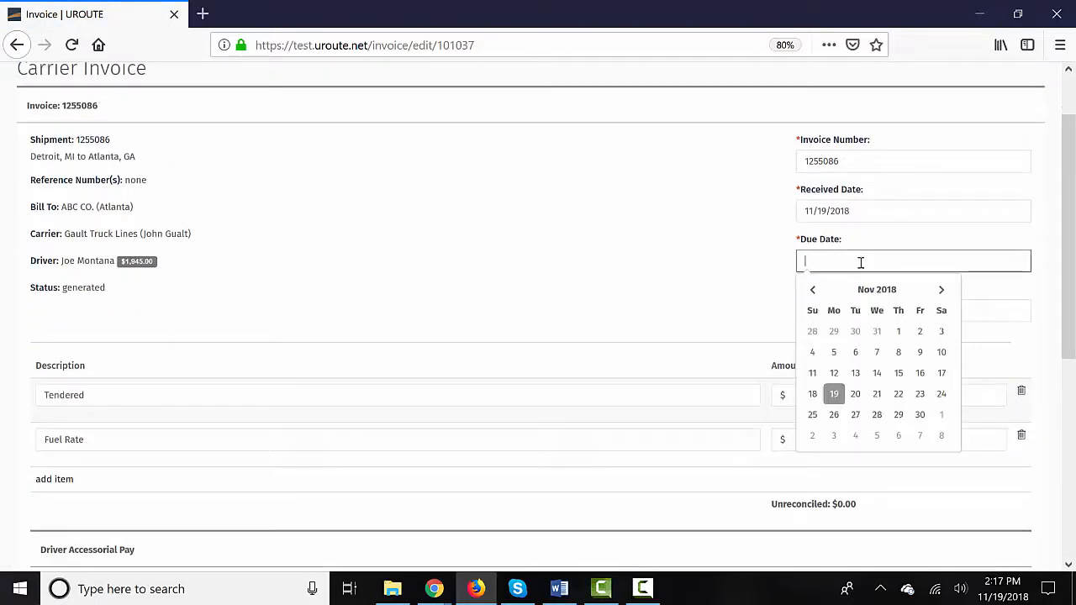
click(941, 290)
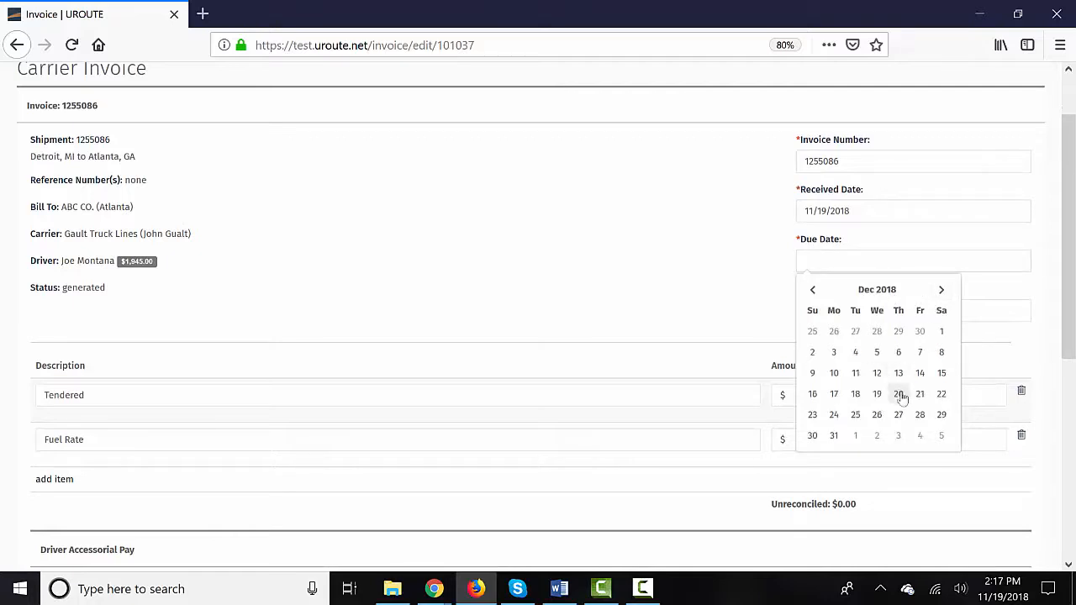
click(899, 393)
Add a "Detention" line item to the invoice charges with an amount of 100.
scroll(560, 324, down, 3)
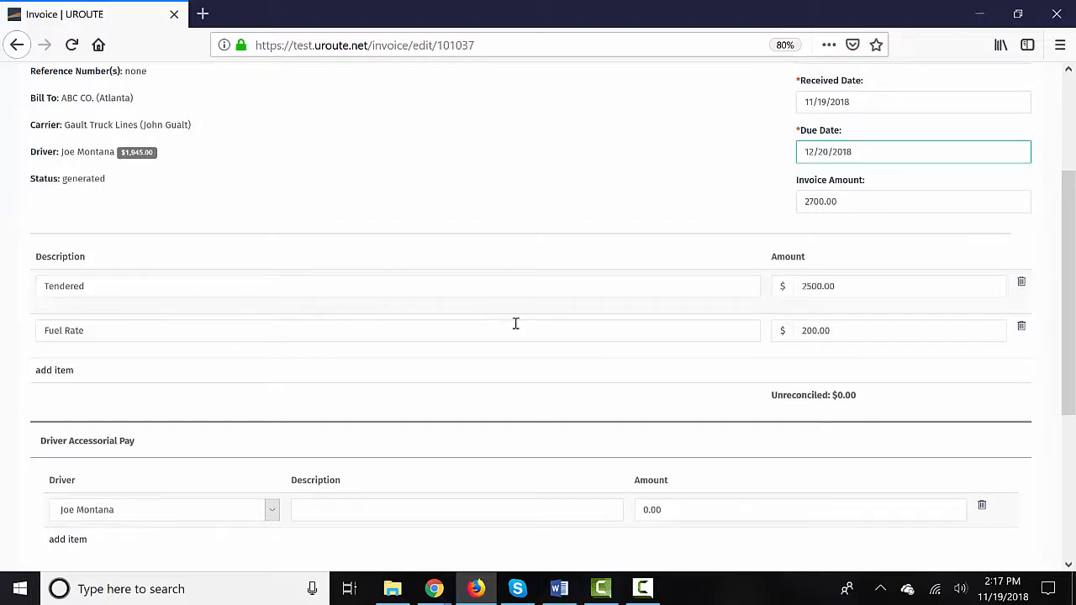
click(53, 375)
click(79, 376)
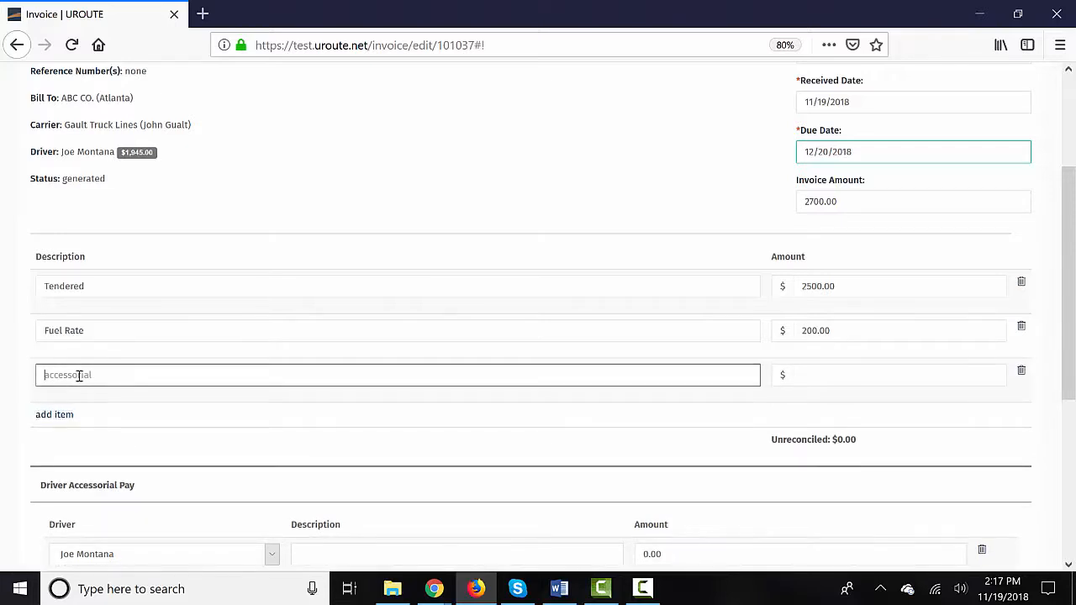
text(Detentio)
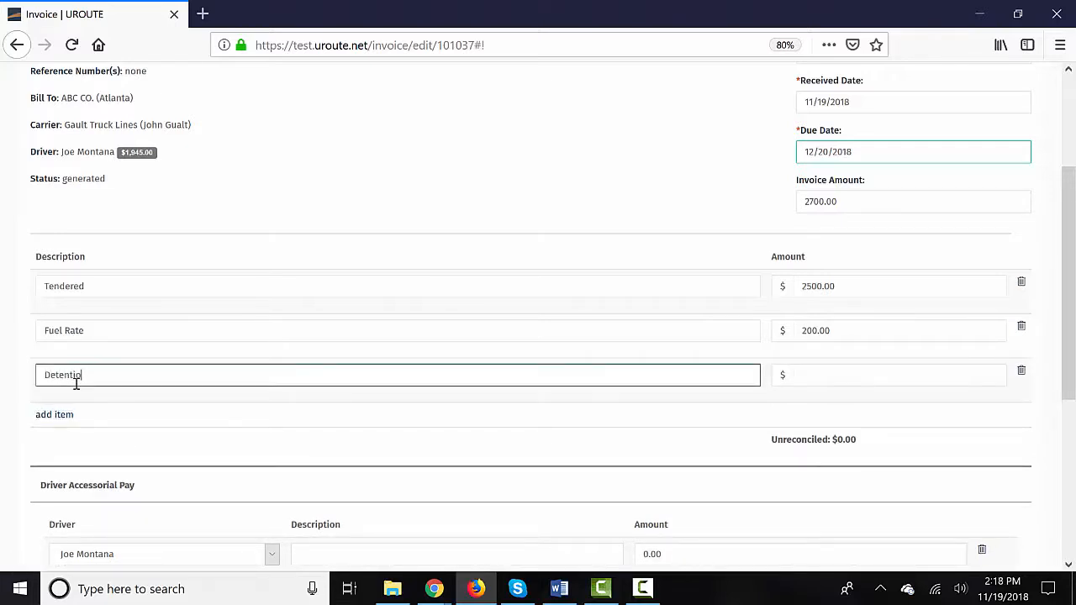
text(100)
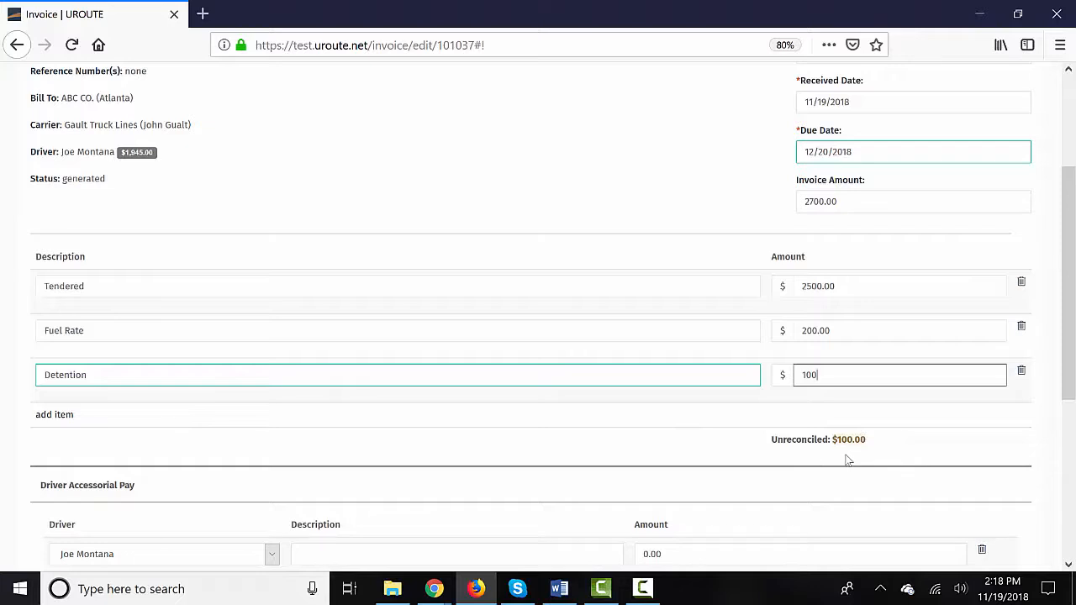
Set the total invoice amount to 2800.00 so it reconciles with the line items.
click(814, 202)
key(BackSpace)
text(8)
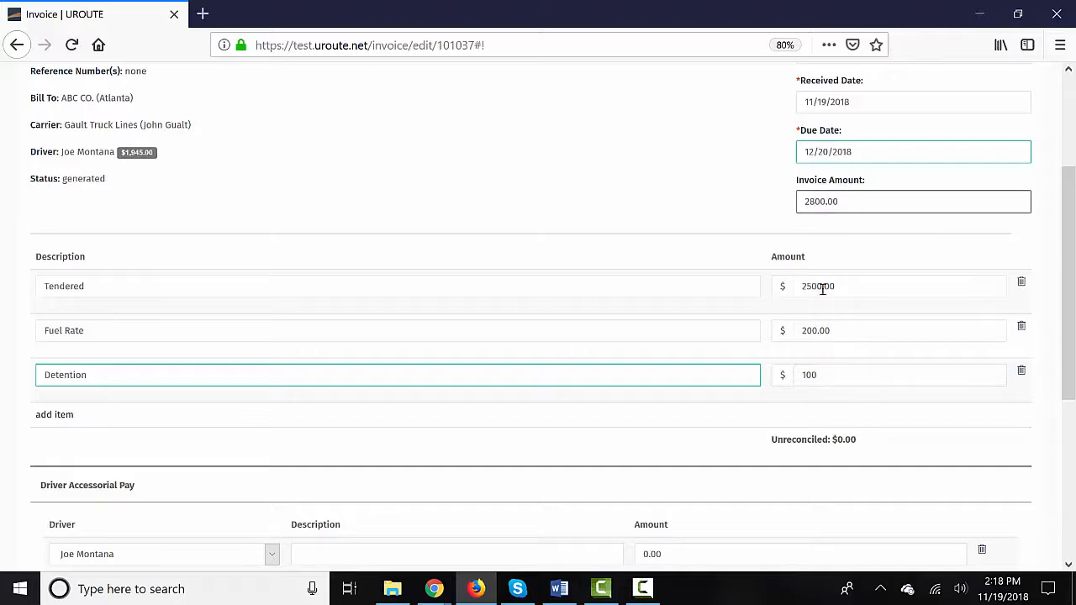
Enter driver accessorial pay for the listed driver with the description "Detention" and an amount of 50.00.
scroll(824, 378, down, 3)
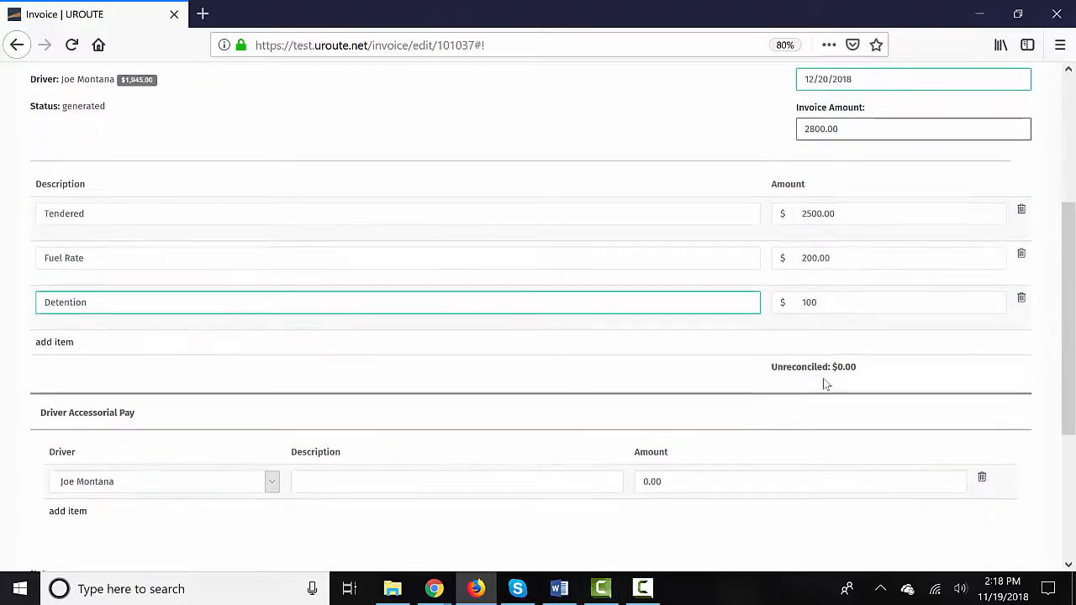
click(330, 400)
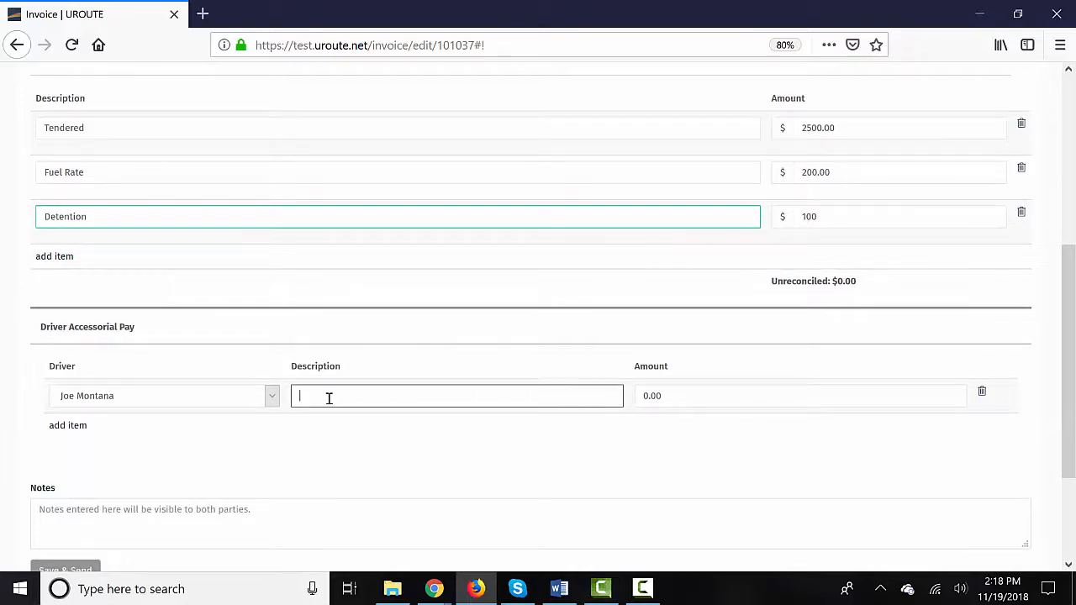
text(Detention)
key(Tab)
text(50)
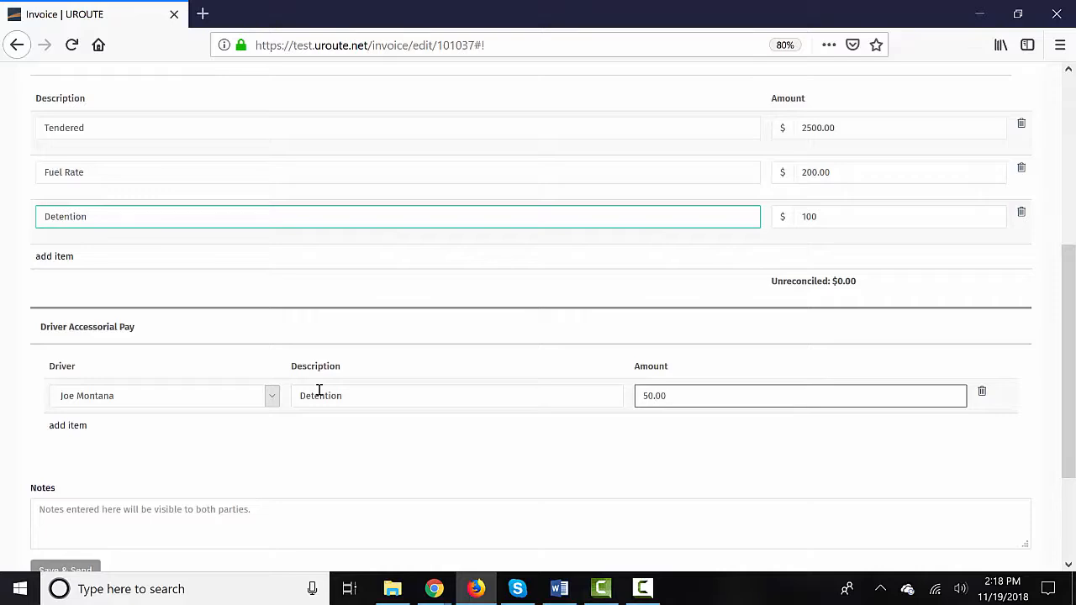
Enter "Open note field" as the invoice note, and save and send the invoice.
scroll(320, 390, down, 2)
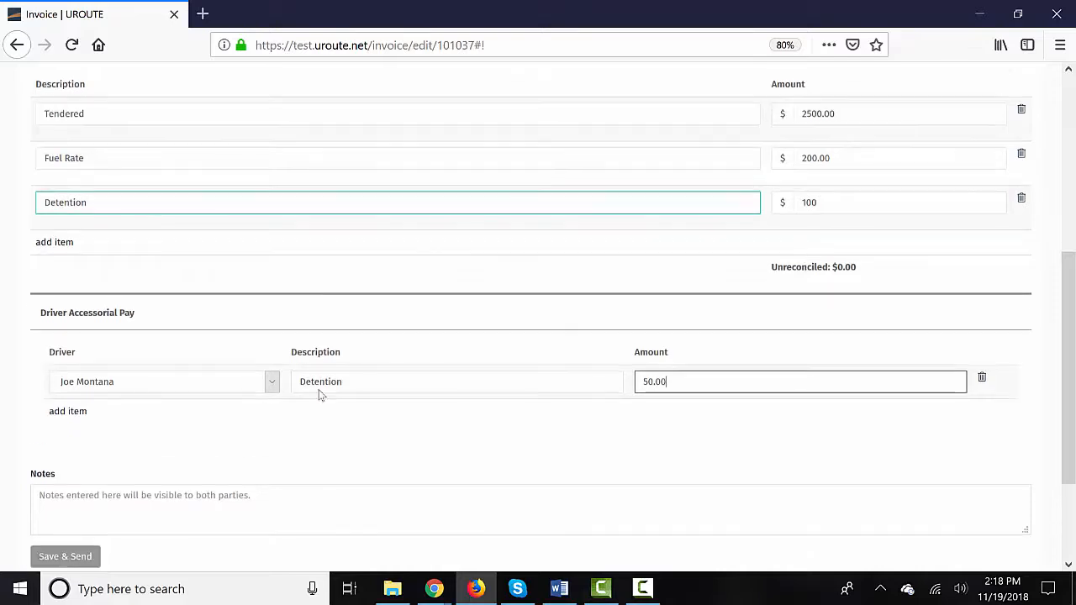
click(77, 445)
text(Op)
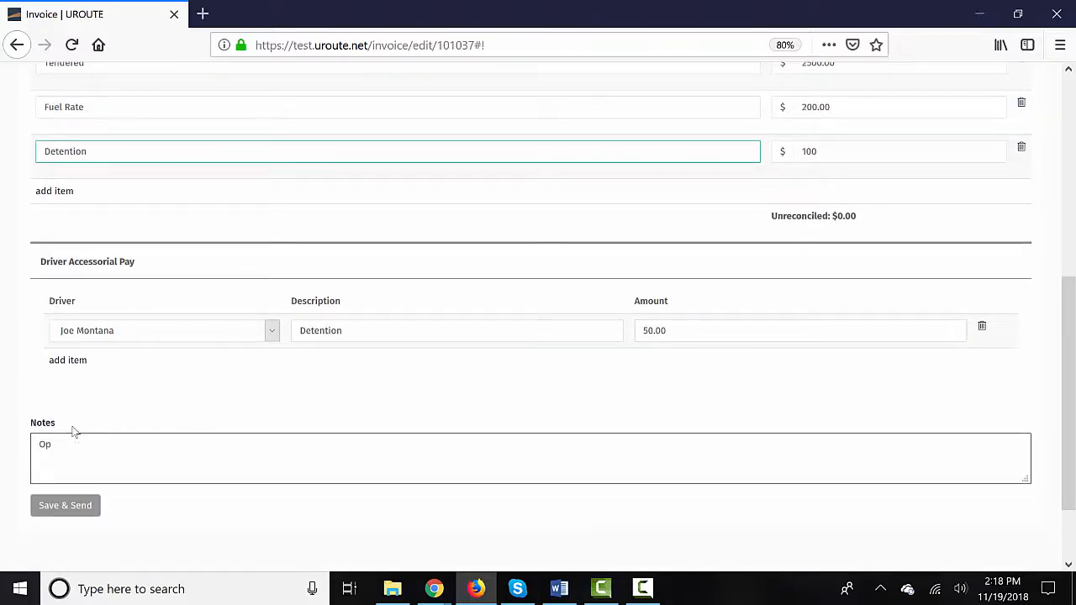
text(en note field)
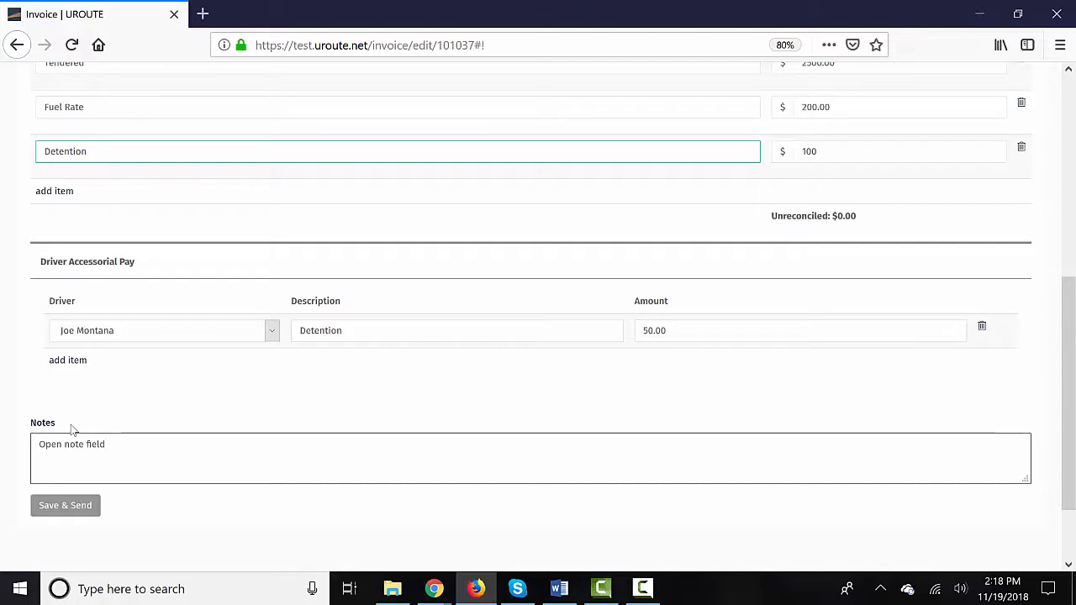
click(80, 511)
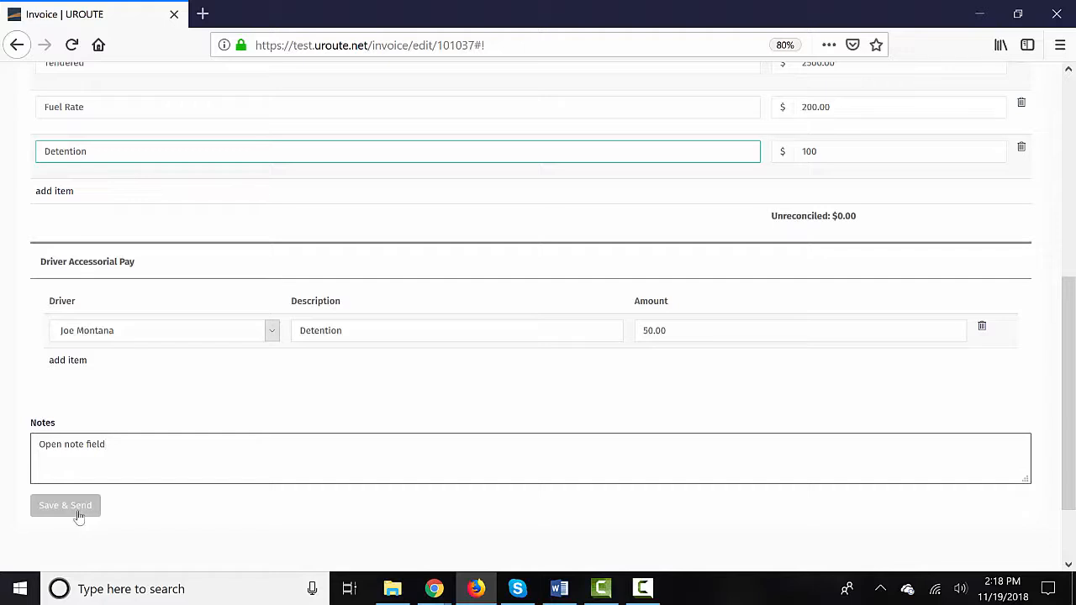
click(74, 509)
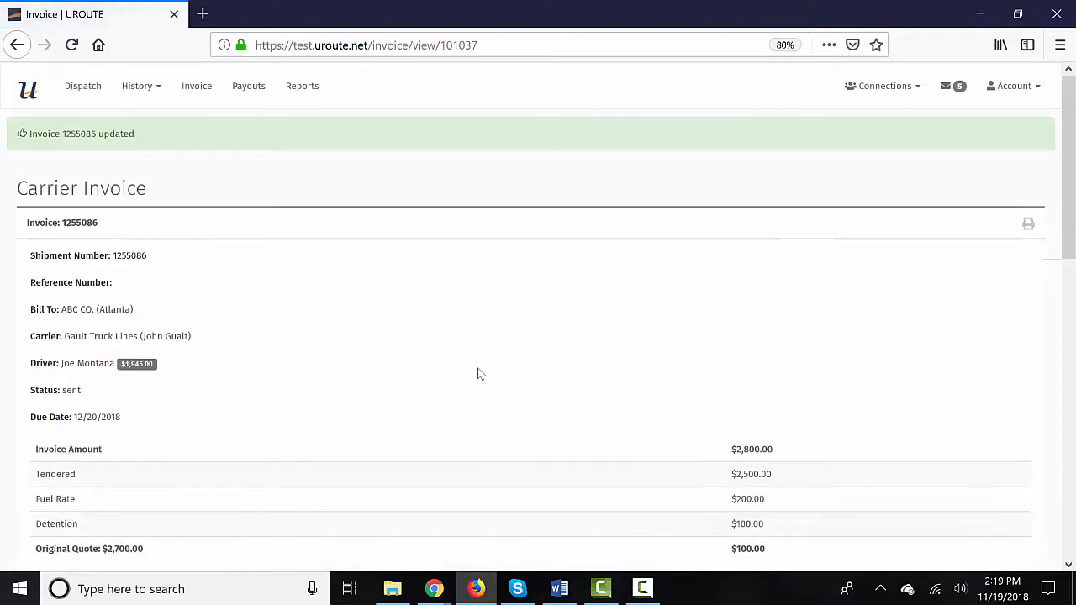
Open the printable PDF of the invoice, examine its charges, billing, remittance and shipment details, and return to the invoice.
scroll(478, 372, down, 1)
scroll(477, 372, up, 1)
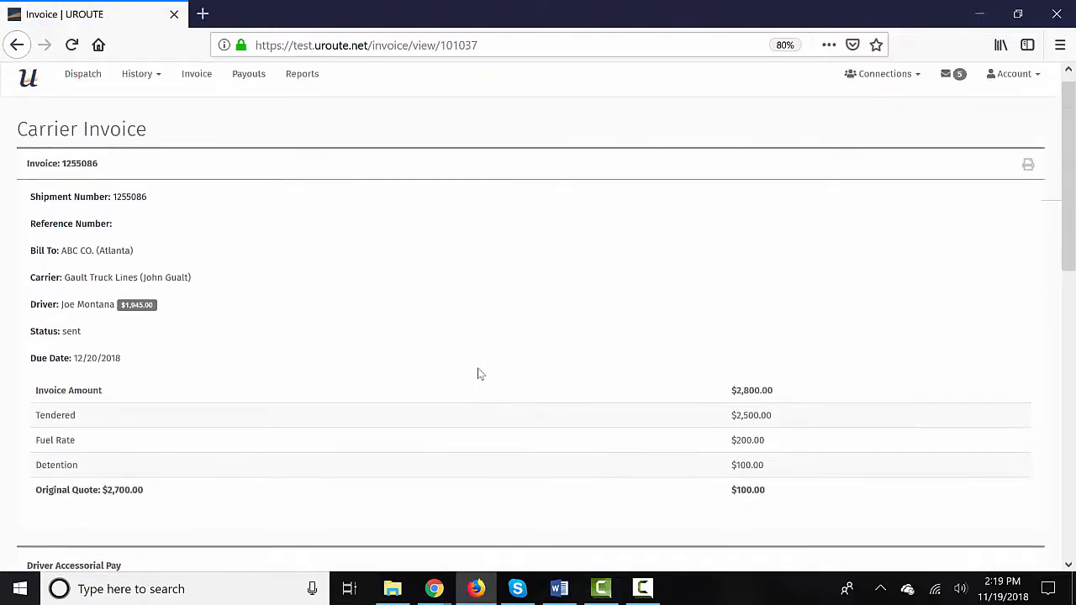
click(1028, 179)
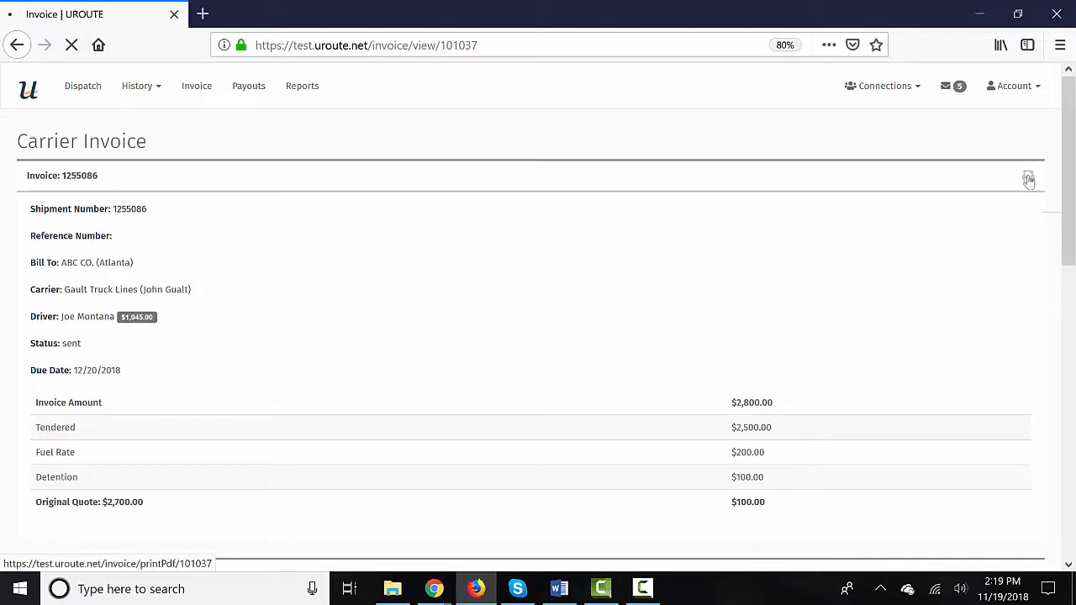
scroll(749, 487, down, 2)
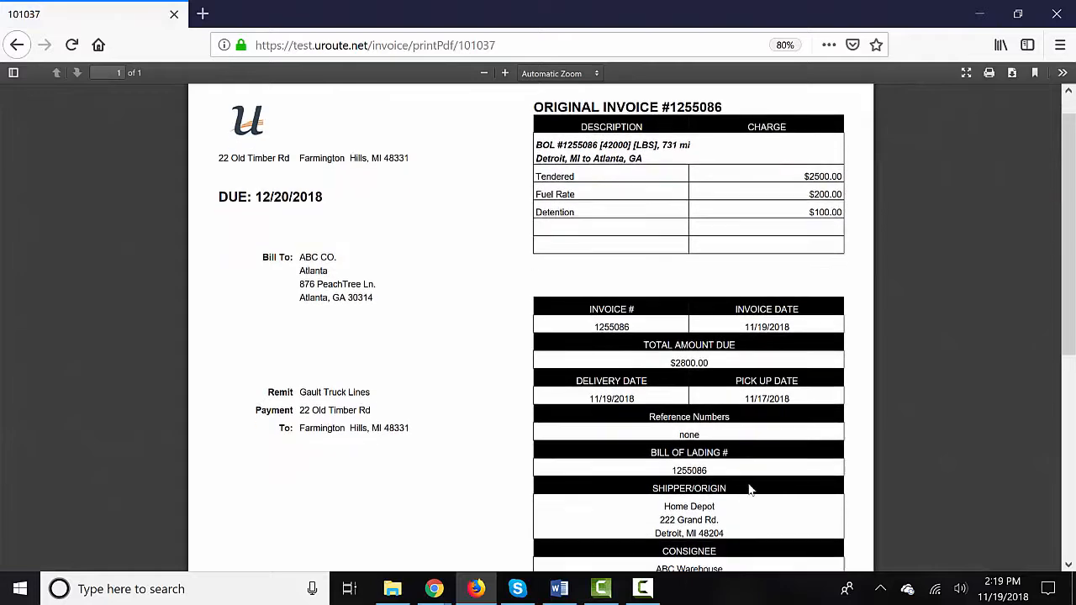
scroll(751, 489, up, 2)
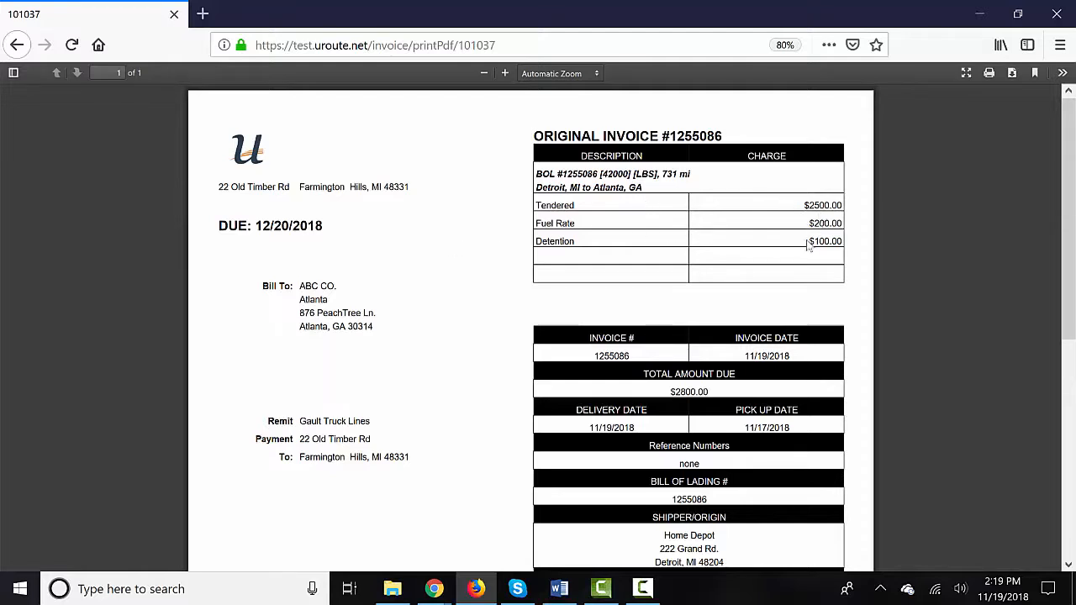
scroll(782, 319, down, 1)
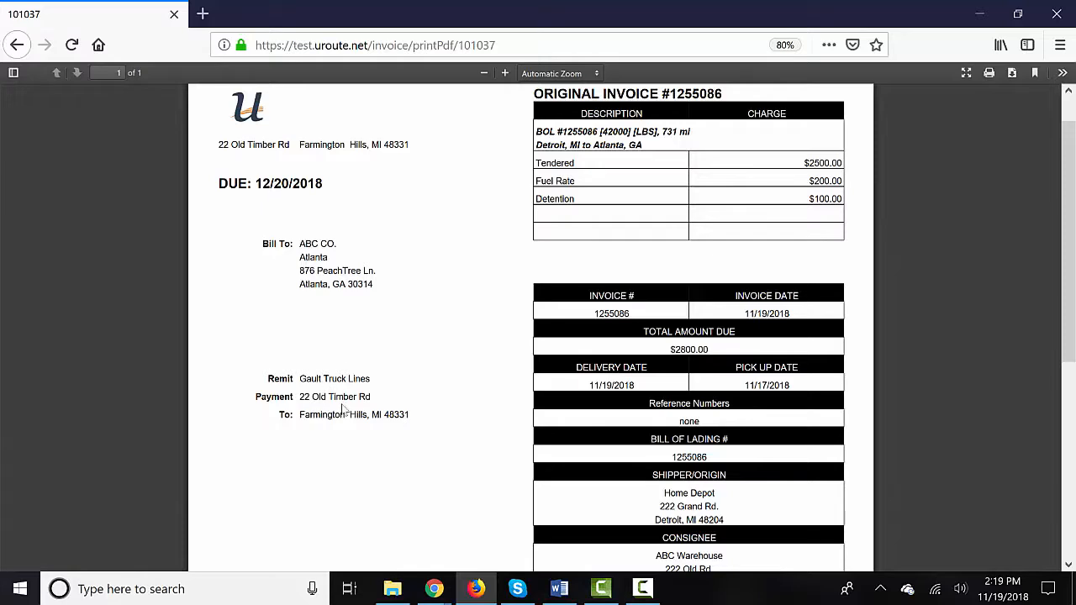
scroll(378, 437, down, 3)
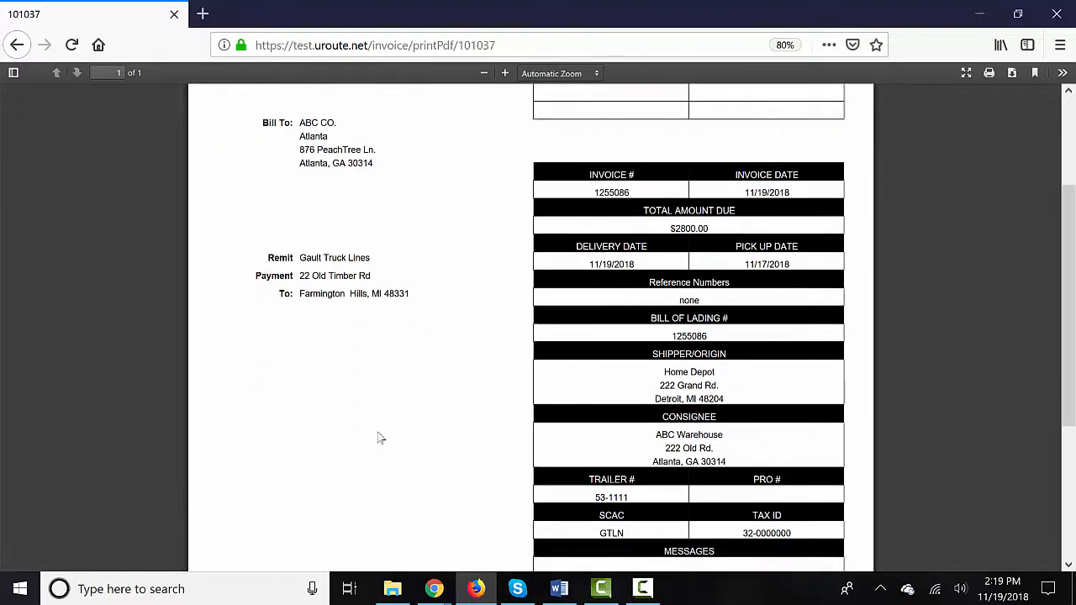
scroll(378, 437, up, 4)
click(18, 44)
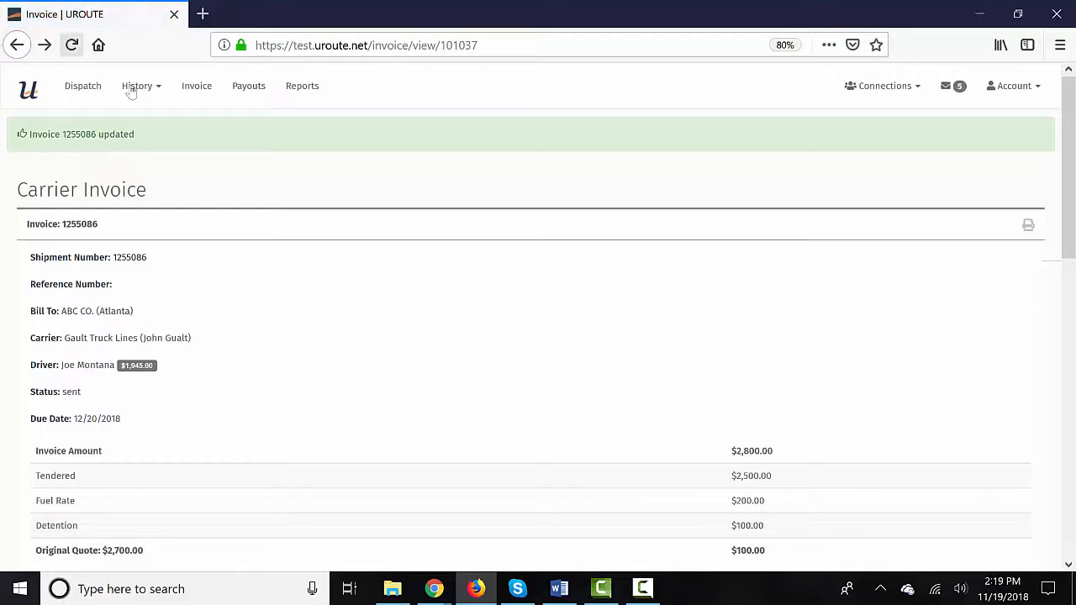
Return to the invoices list, check the ABC CO. invoice's status and reopen that invoice.
click(195, 91)
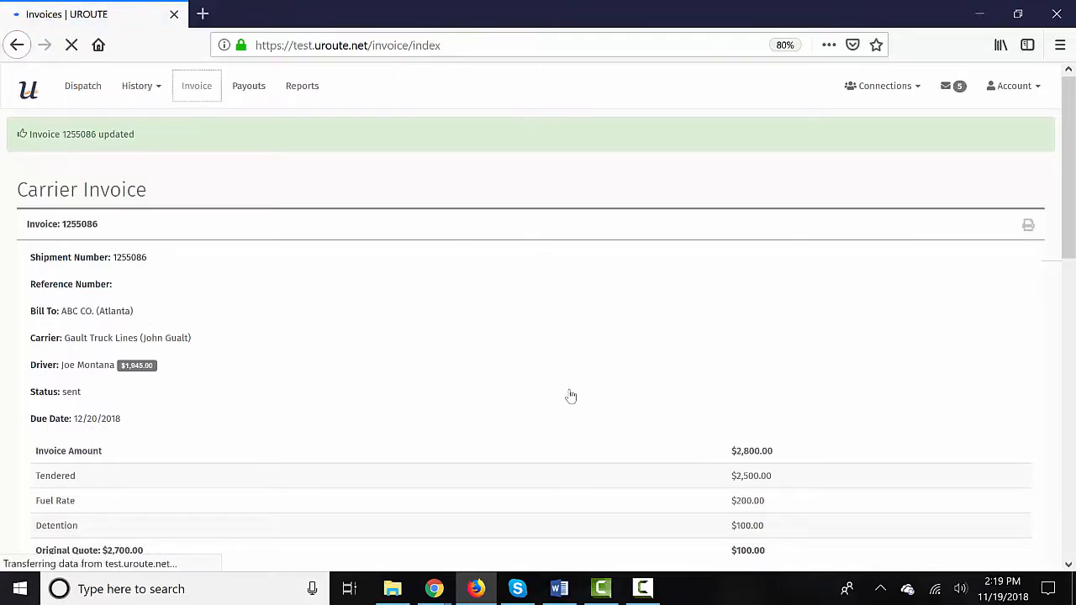
scroll(589, 394, down, 5)
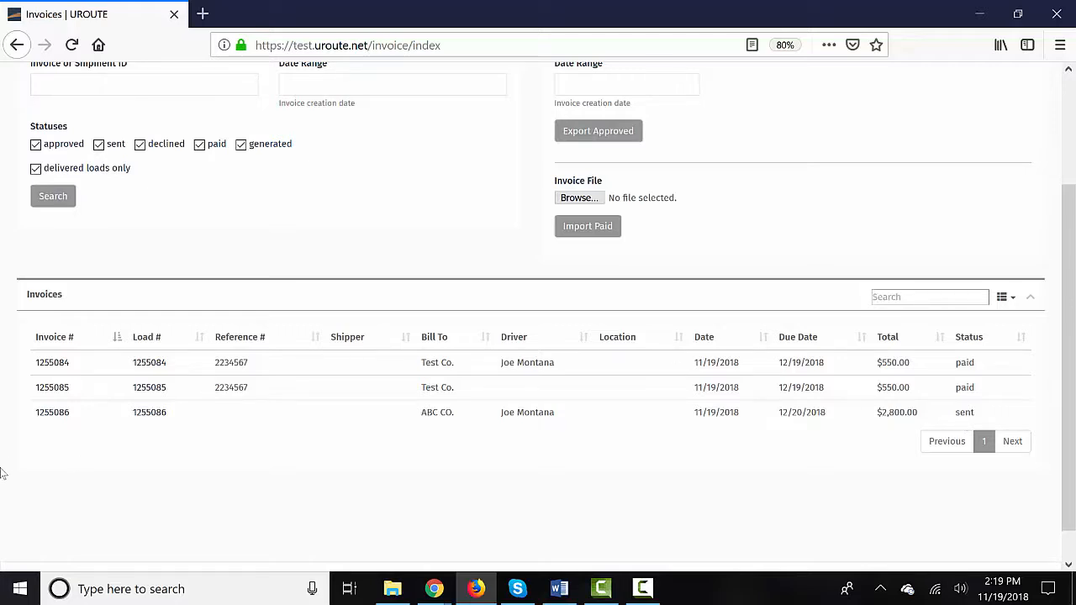
click(56, 416)
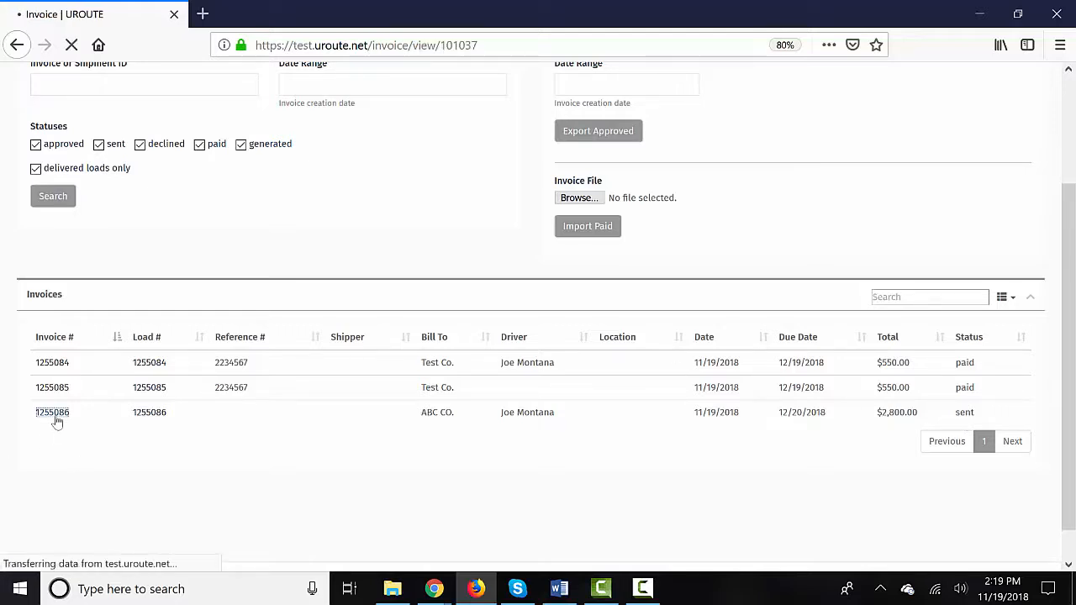
scroll(293, 427, down, 1)
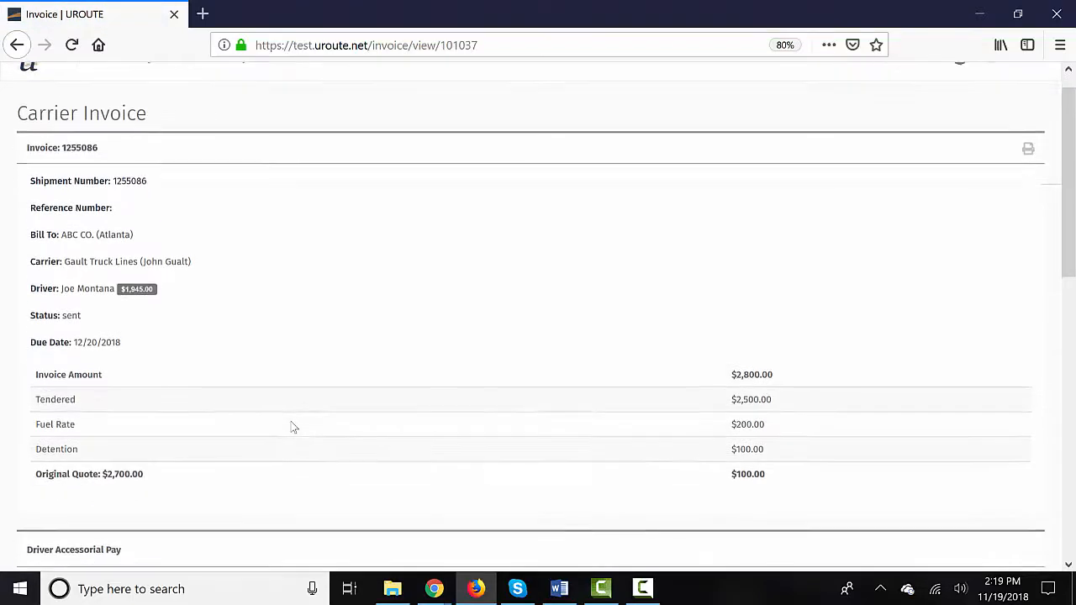
Review the ABC CO. invoice's charges, driver accessorial pay, correspondence and history, and approve the invoice.
scroll(294, 427, down, 10)
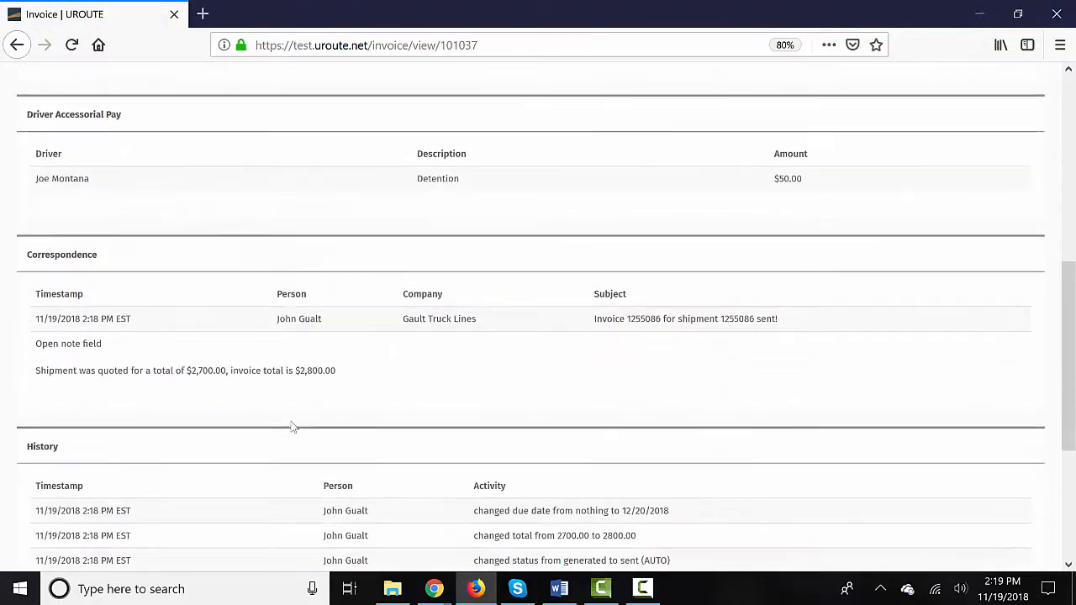
scroll(294, 428, down, 2)
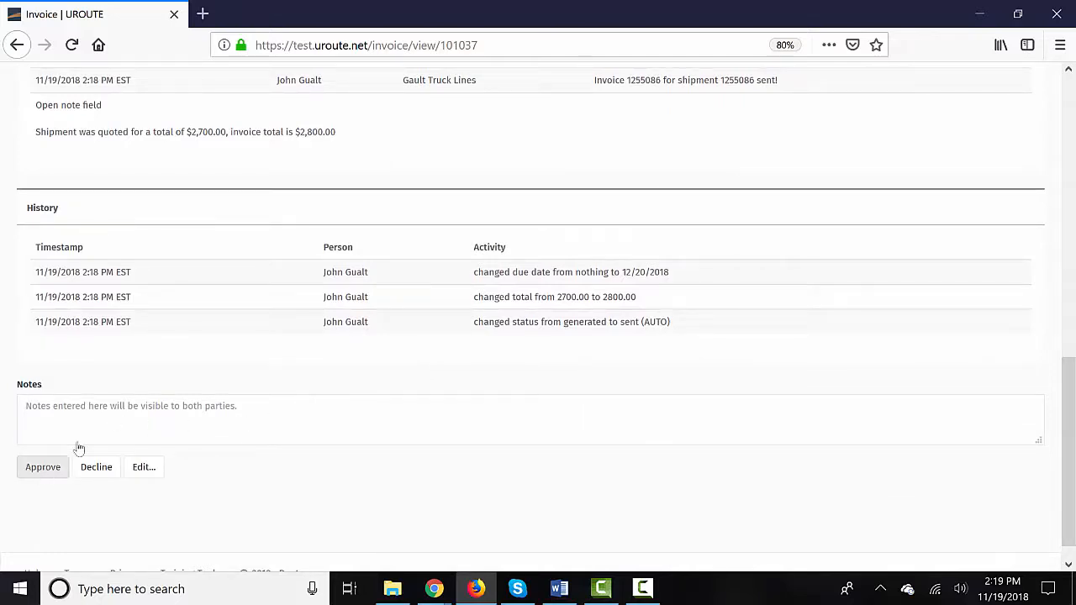
scroll(378, 242, up, 8)
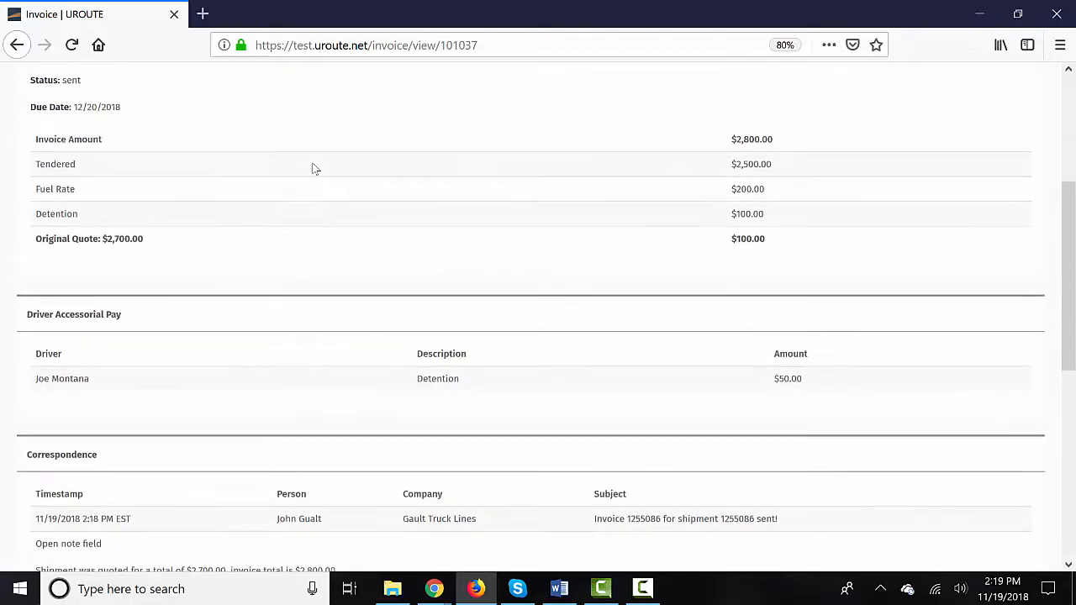
scroll(101, 147, up, 2)
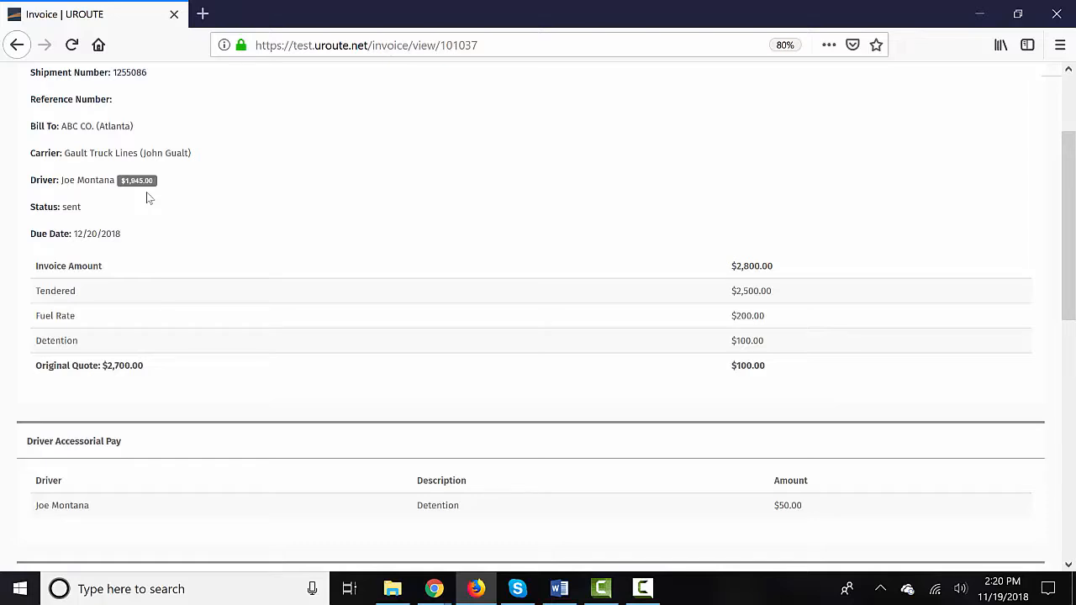
scroll(146, 192, down, 5)
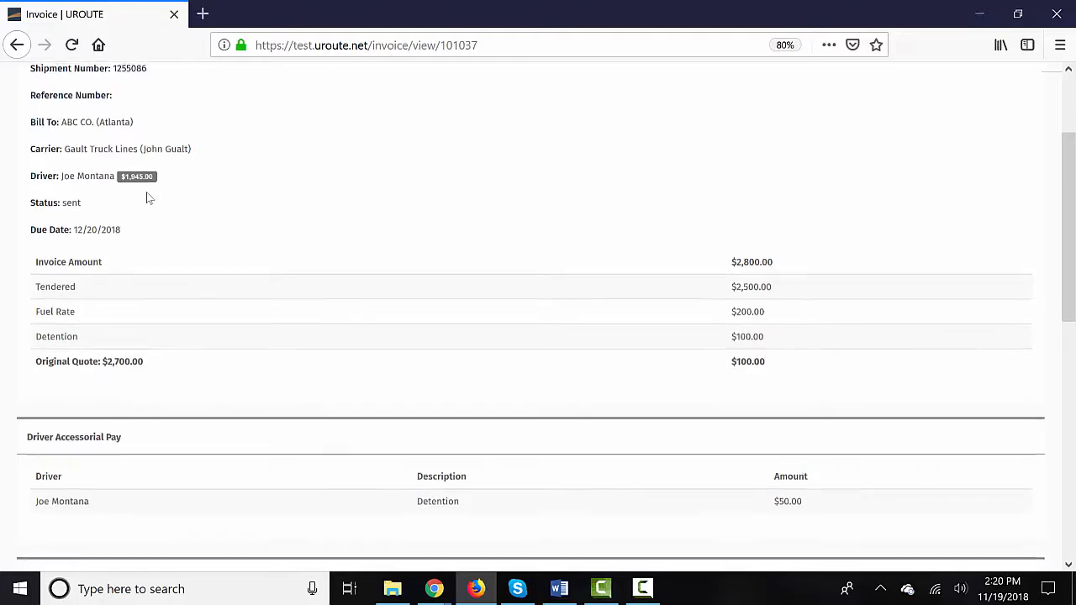
scroll(146, 191, down, 4)
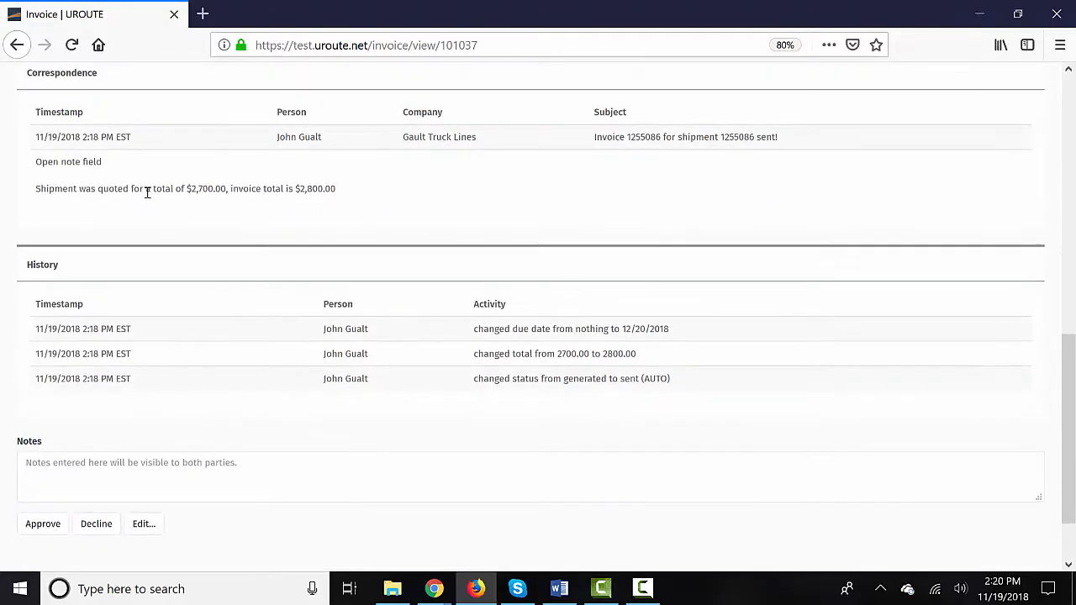
click(43, 440)
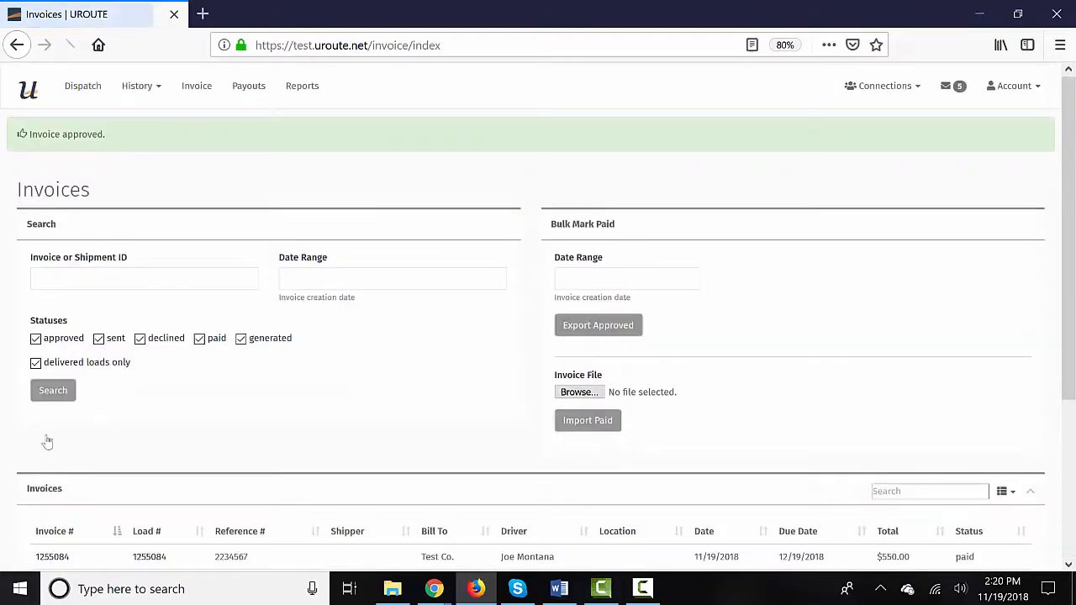
Reopen the ABC CO. invoice from the invoices list, examine its history and driver payout, and mark it as paid.
scroll(282, 355, down, 2)
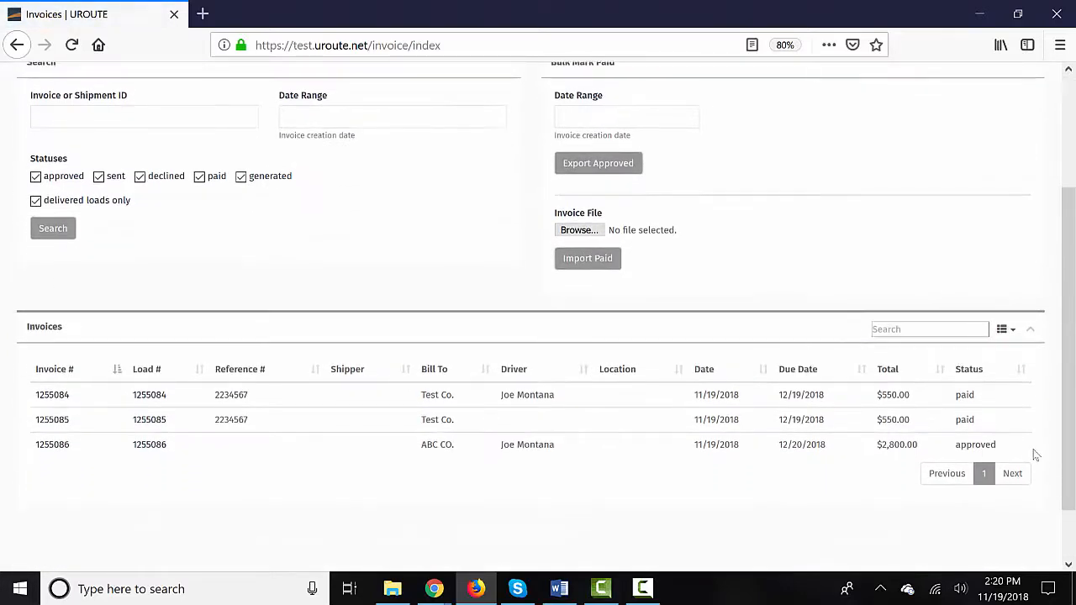
scroll(1004, 446, down, 2)
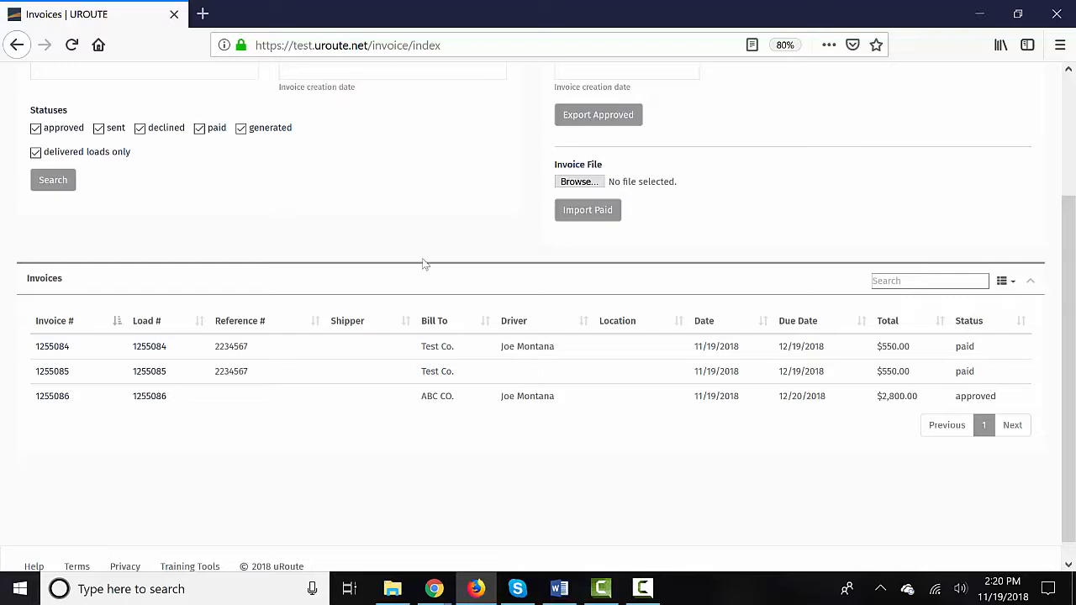
click(52, 396)
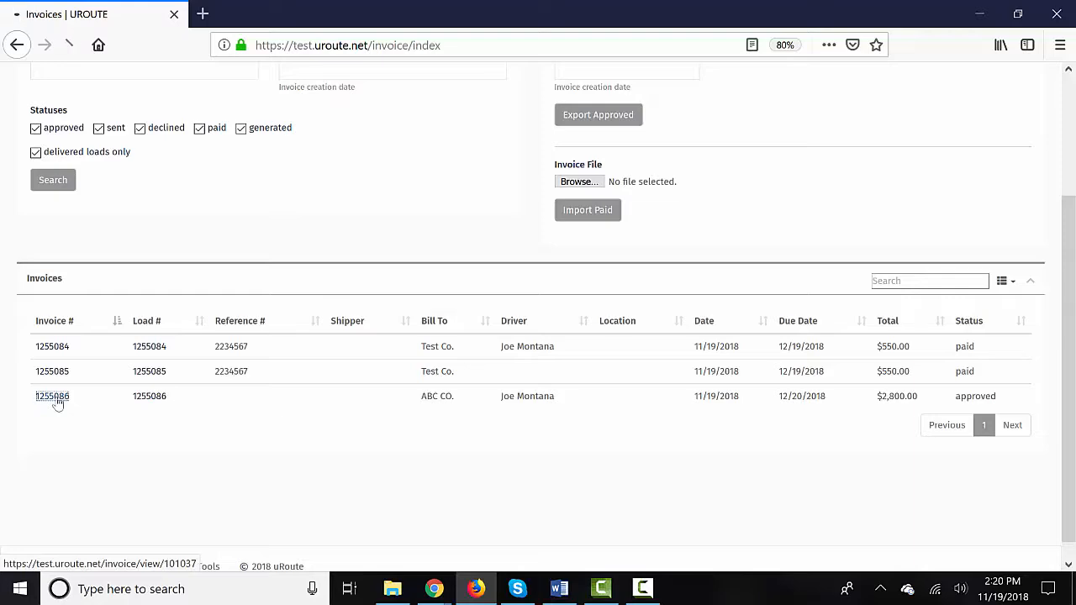
scroll(171, 417, down, 12)
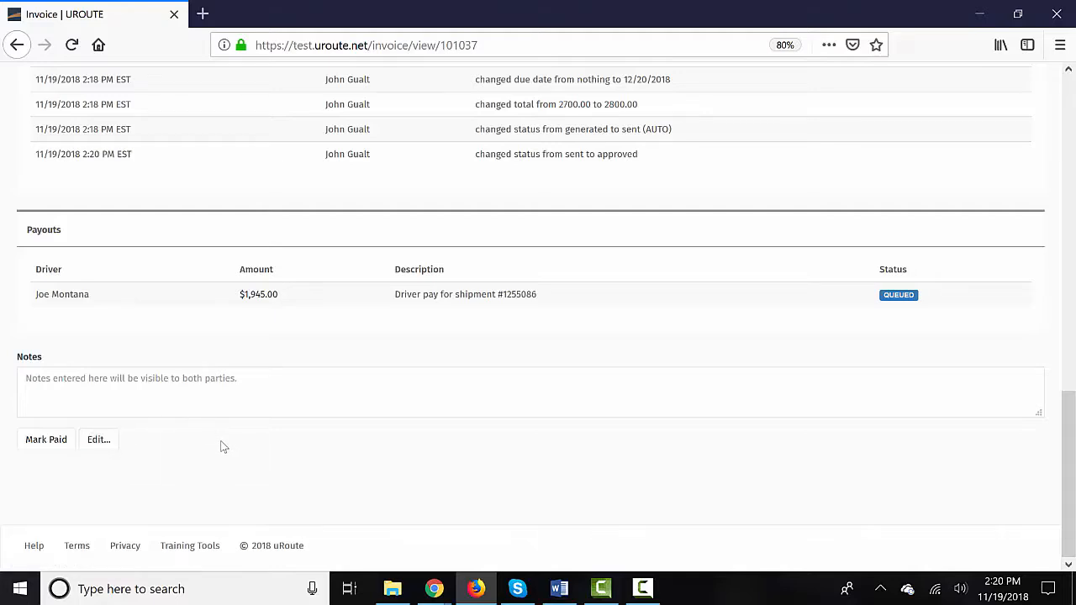
scroll(224, 446, up, 1)
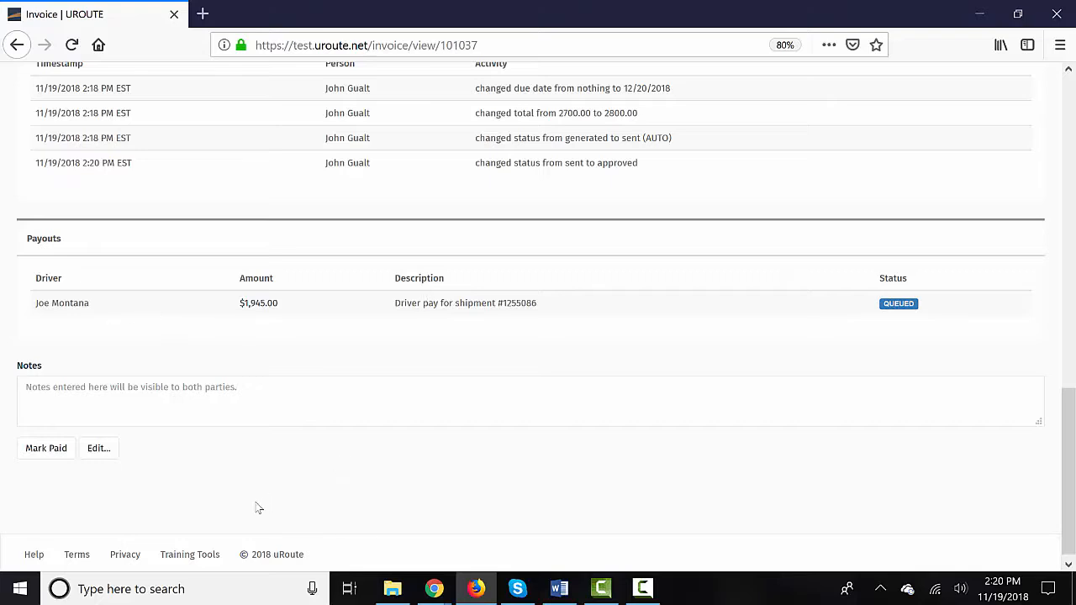
click(47, 450)
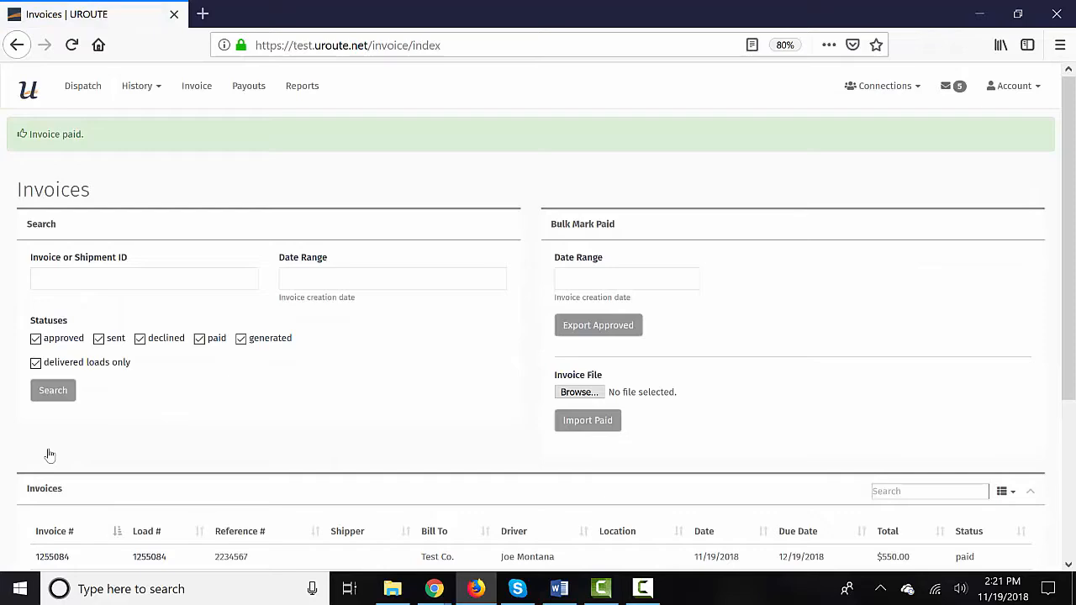
Check the ABC CO. invoice's status in the invoices list and look over the bulk mark paid options.
scroll(279, 445, down, 2)
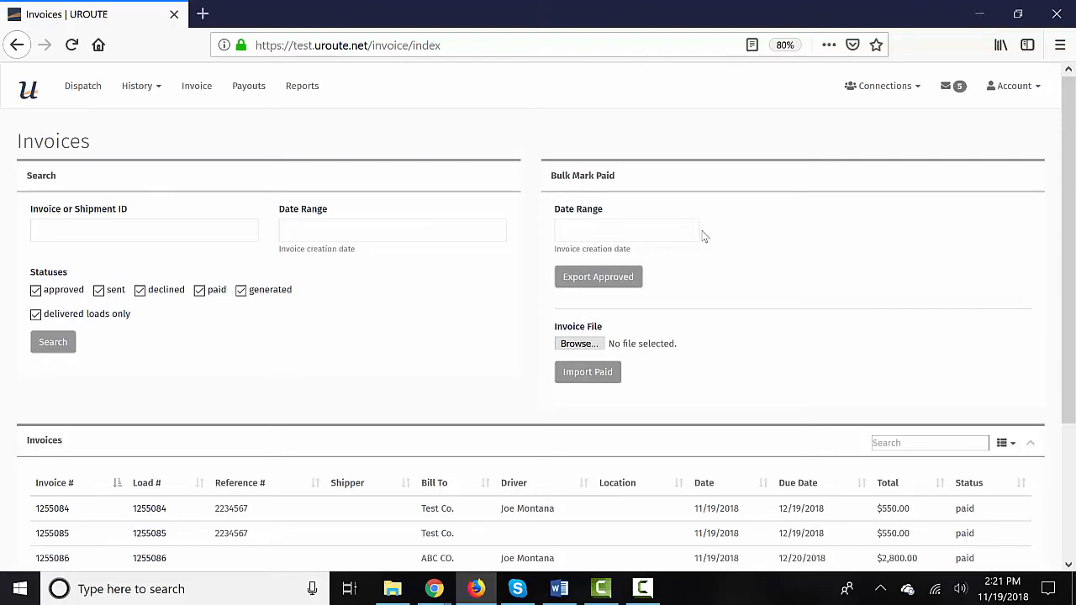
scroll(705, 237, down, 2)
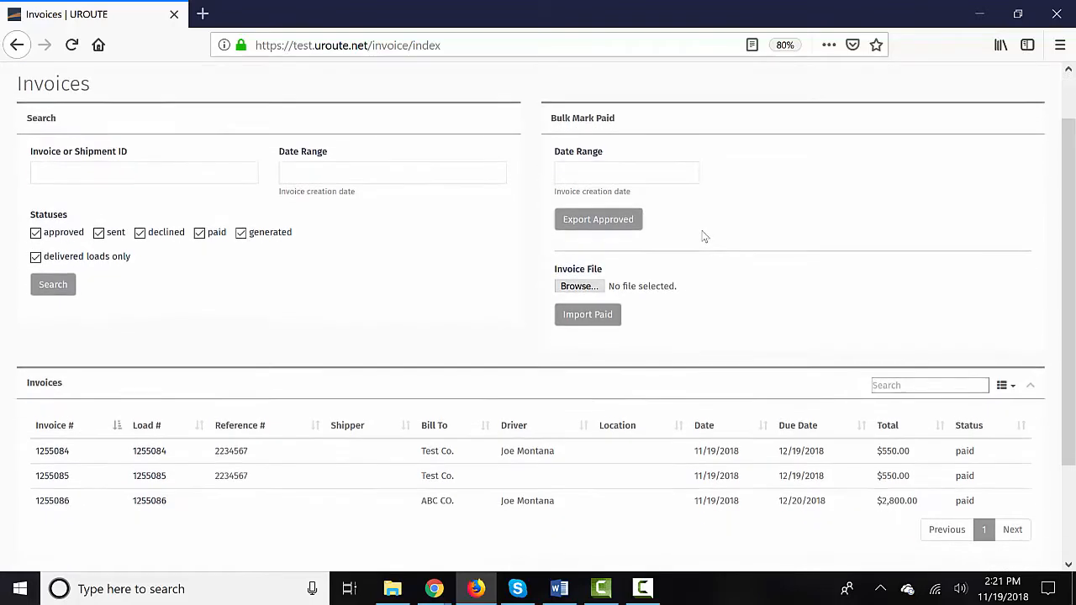
scroll(705, 237, up, 2)
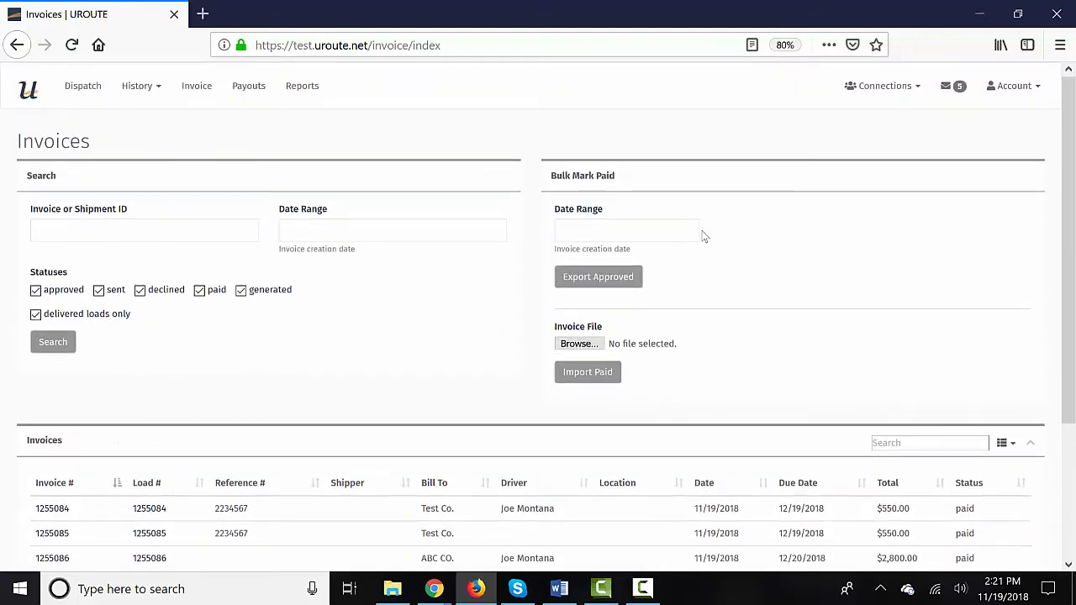
click(643, 593)
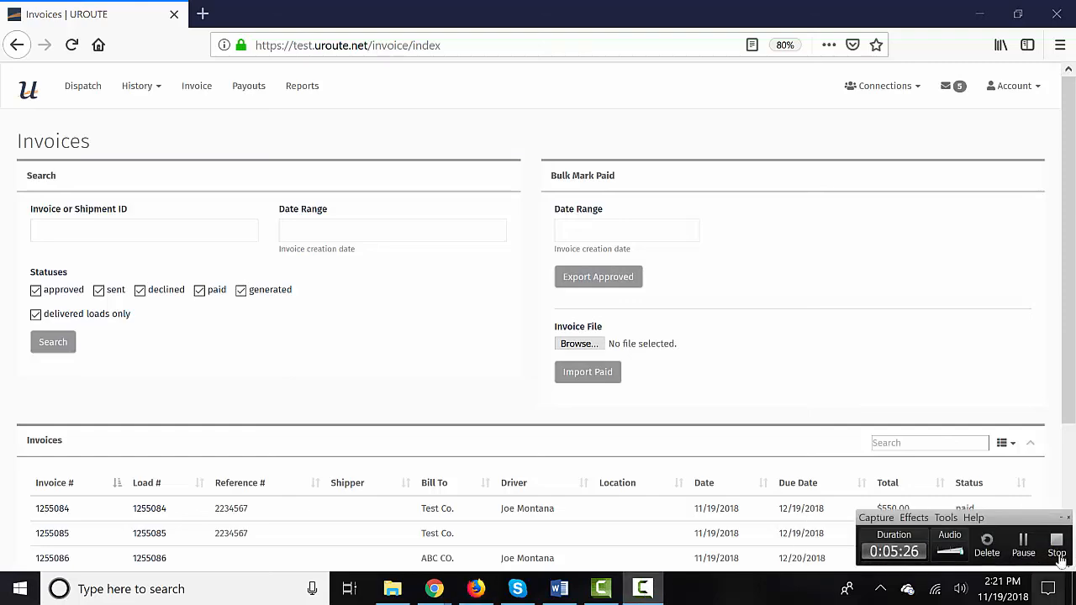